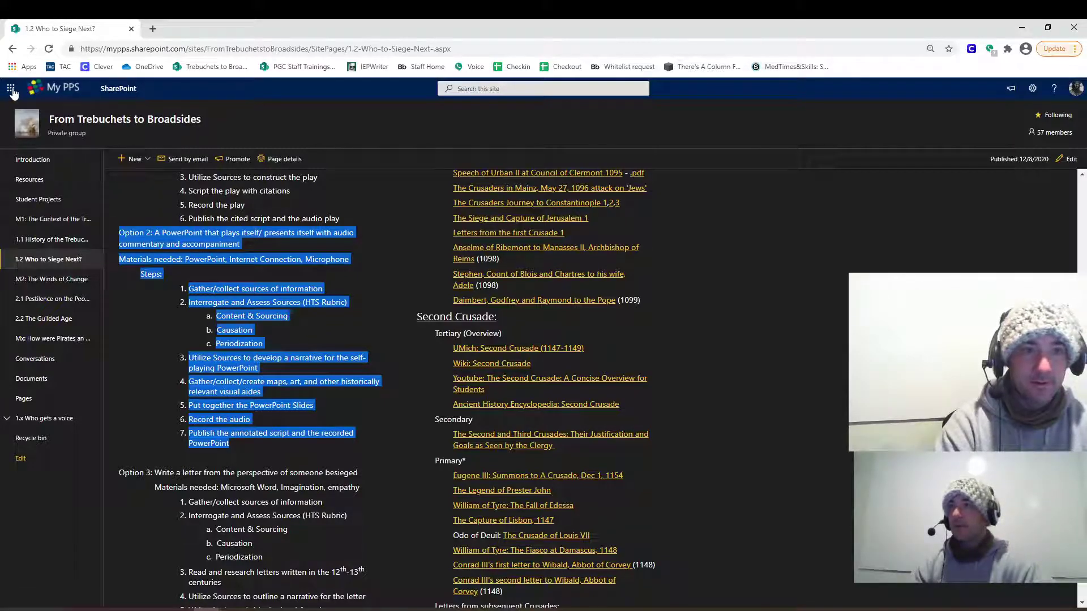
- Switch from SharePoint to PowerPoint on the web and open the primarysecondarytertiarysourcesbasic1 presentation
{"action": "left_click", "coordinate": [11, 89]}
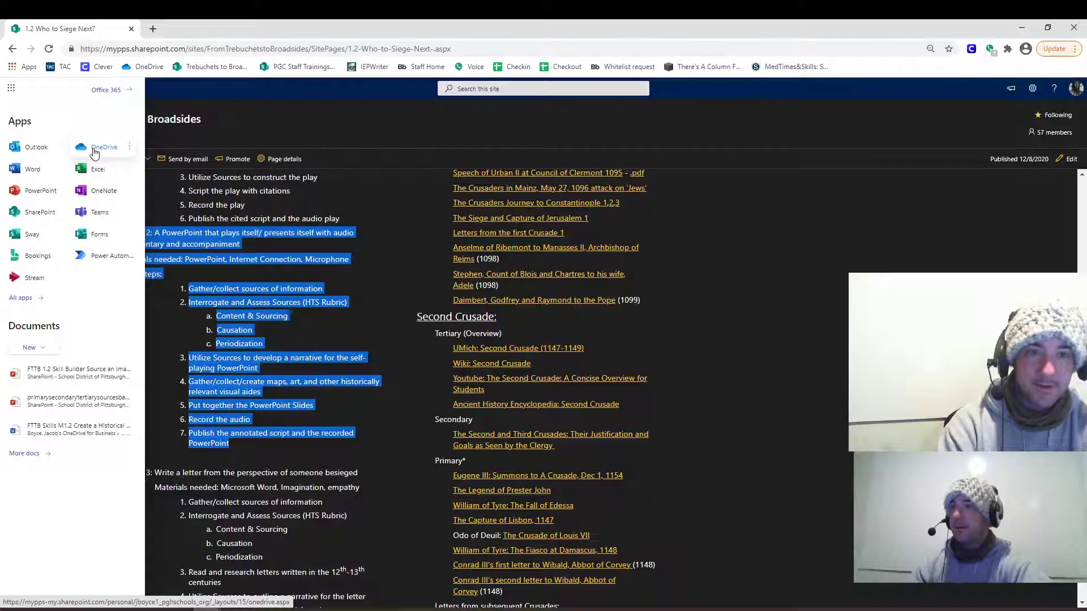
{"action": "left_click", "coordinate": [42, 193]}
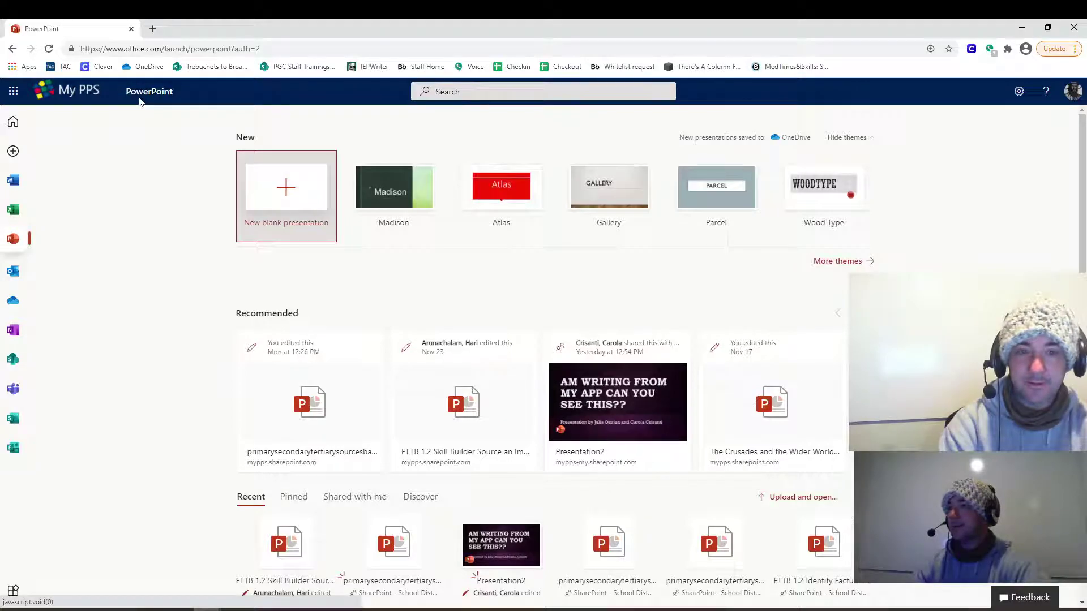
{"action": "left_click", "coordinate": [312, 414]}
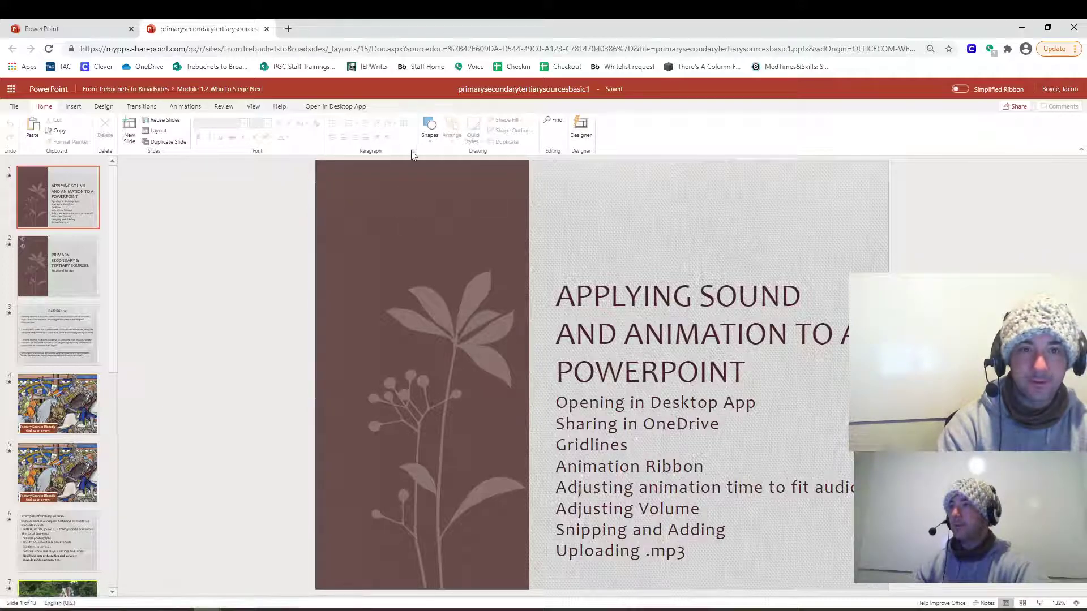
- Review who the presentation's sharing link works for and its editing options, leaving the link settings unchanged
{"action": "left_click", "coordinate": [1018, 107]}
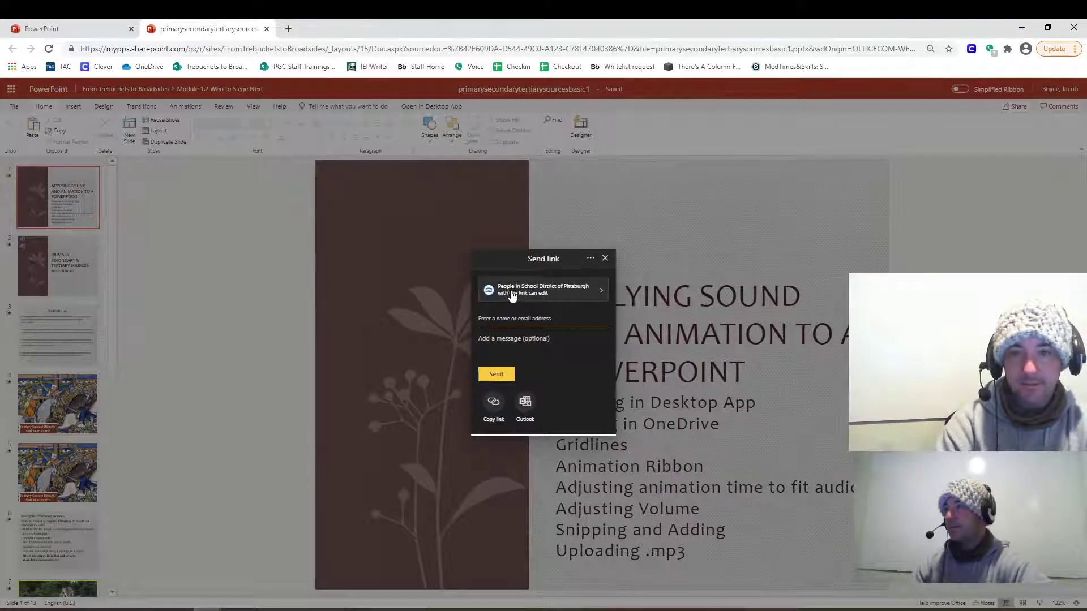
{"action": "left_click", "coordinate": [585, 297]}
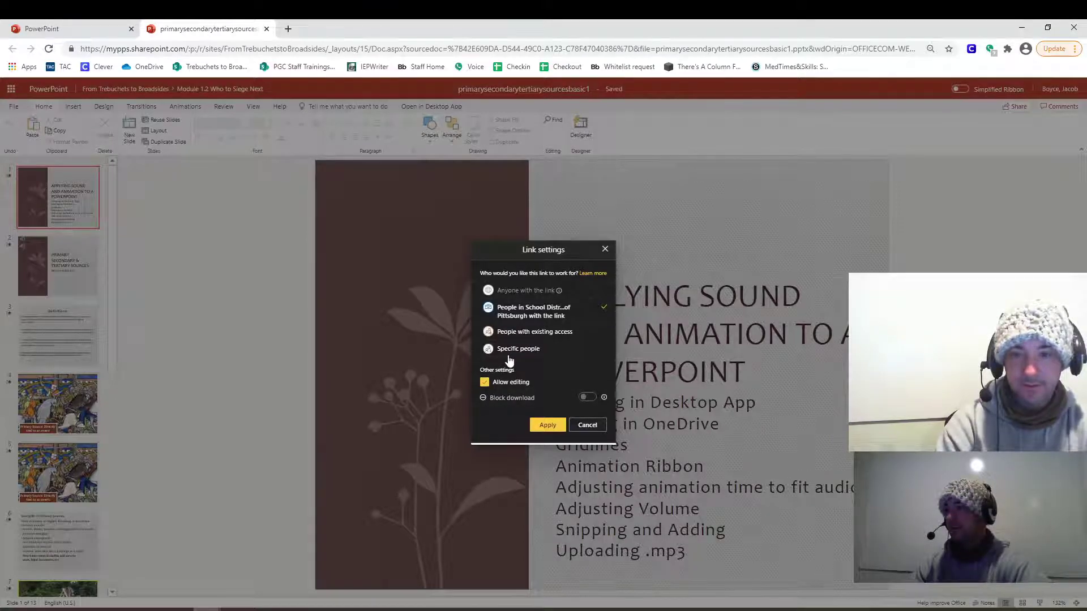
{"action": "left_click", "coordinate": [605, 249]}
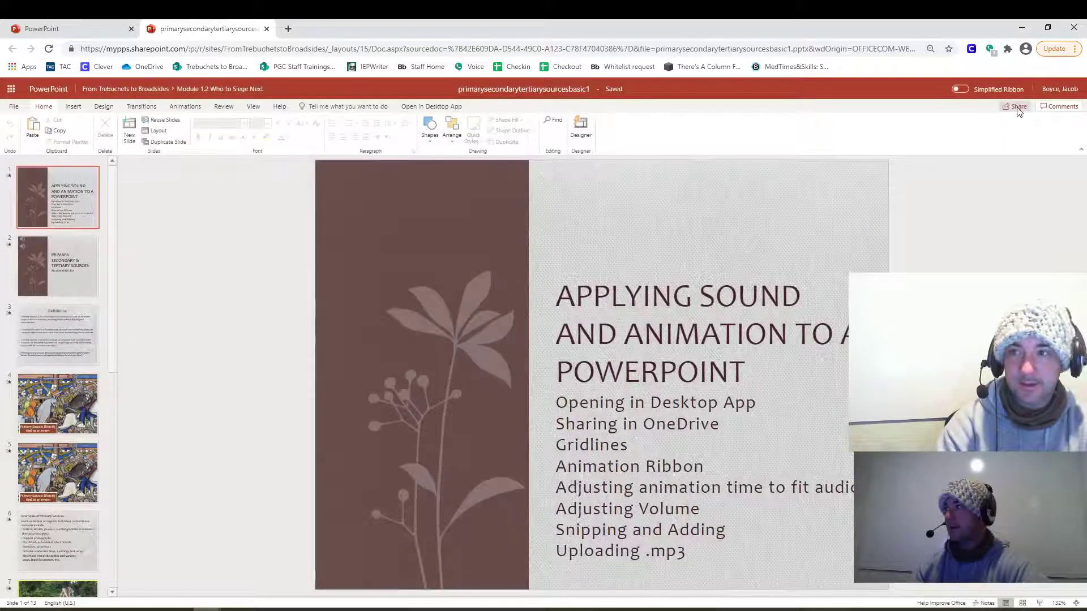
- Start sharing the presentation and add a colleague from the school directory as the link's recipient
{"action": "left_click", "coordinate": [1015, 106]}
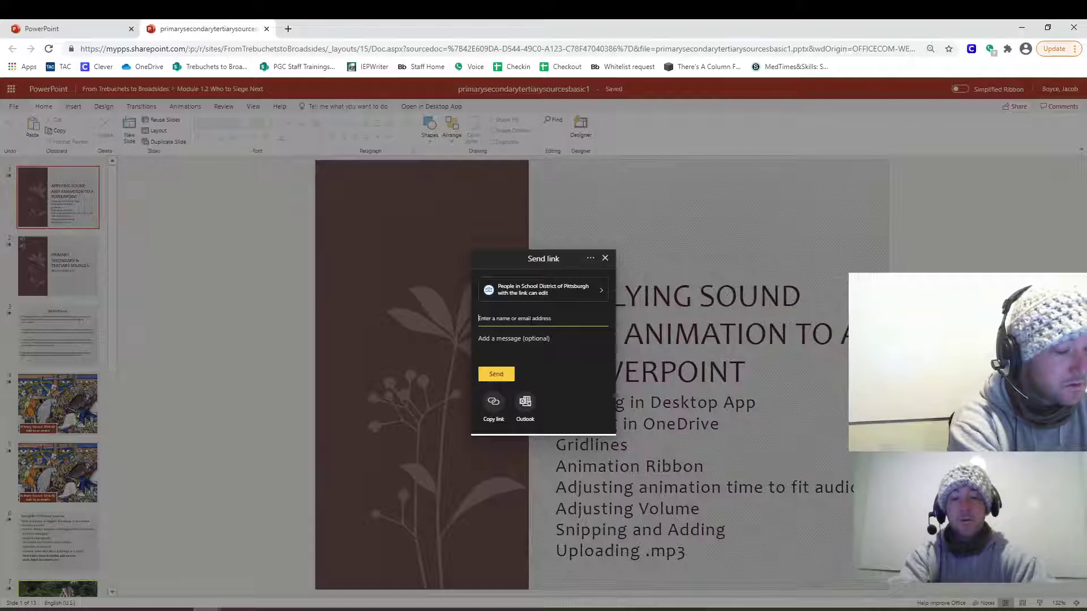
{"action": "type", "text": "Char"}
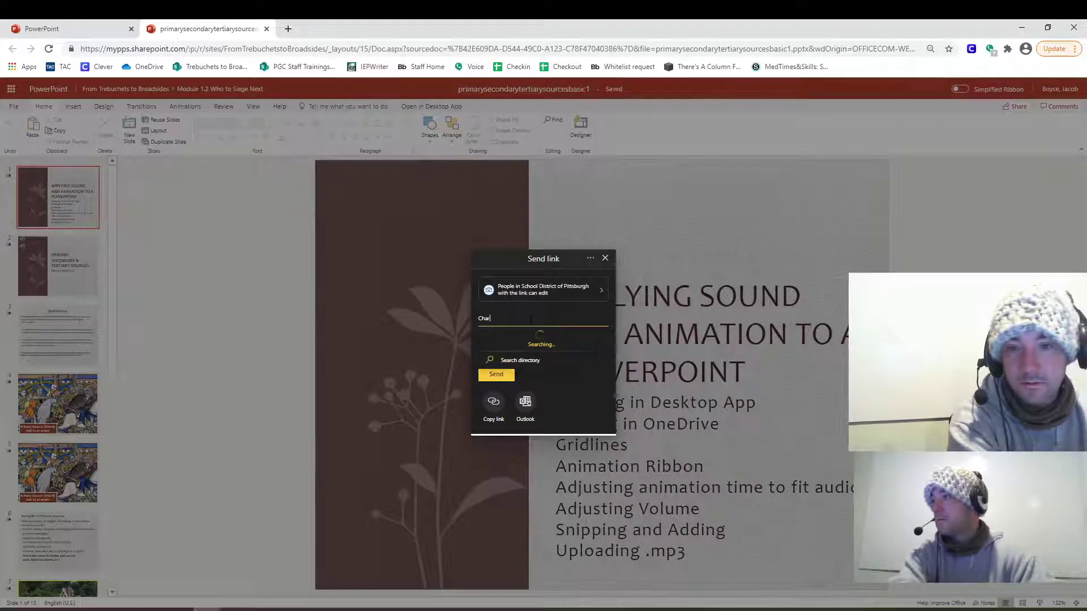
{"action": "type", "text": "m"}
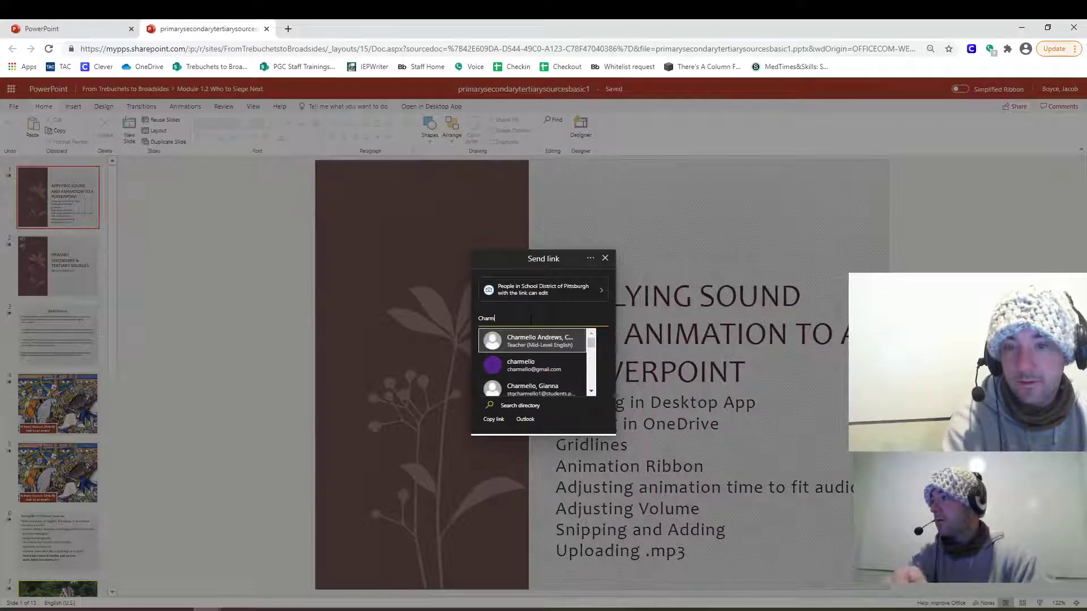
{"action": "left_click", "coordinate": [536, 342]}
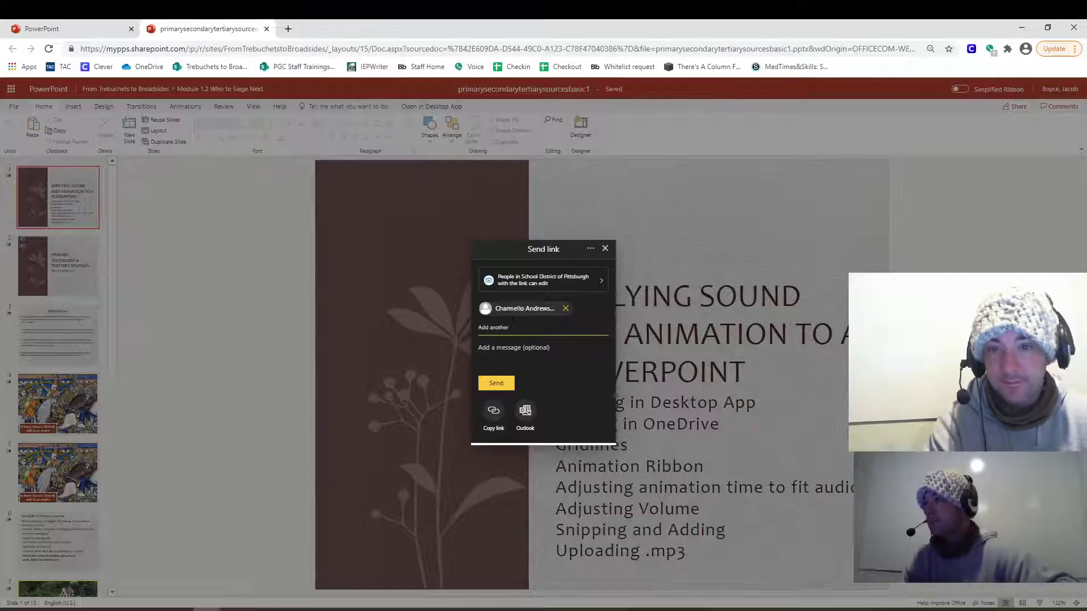
- Create a shareable link to the presentation, copy it, and close the sharing dialog
{"action": "left_click", "coordinate": [497, 417]}
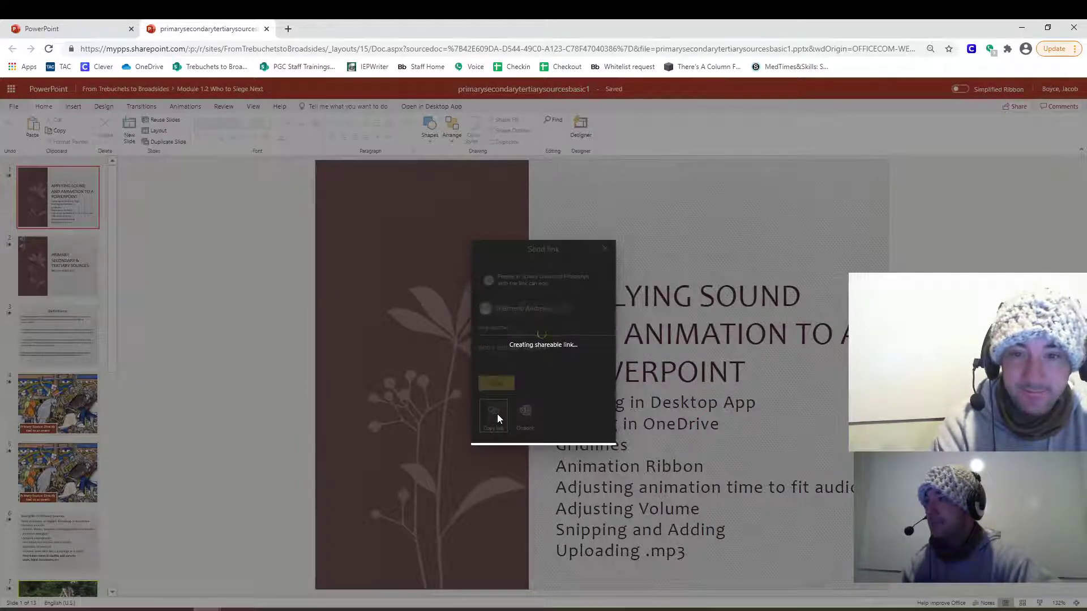
{"action": "left_click", "coordinate": [529, 345]}
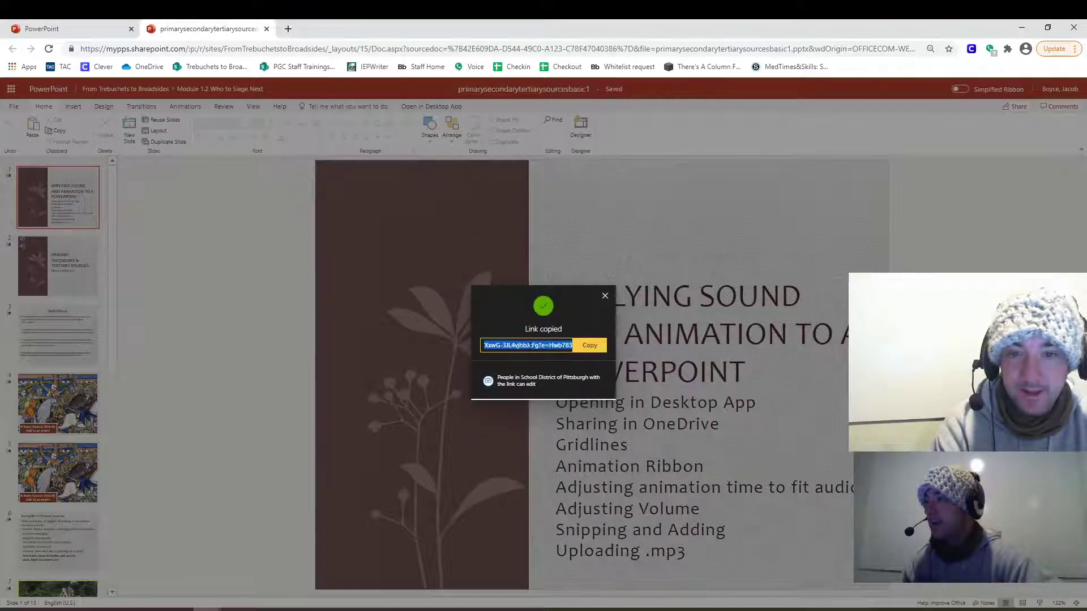
{"action": "left_click", "coordinate": [586, 351]}
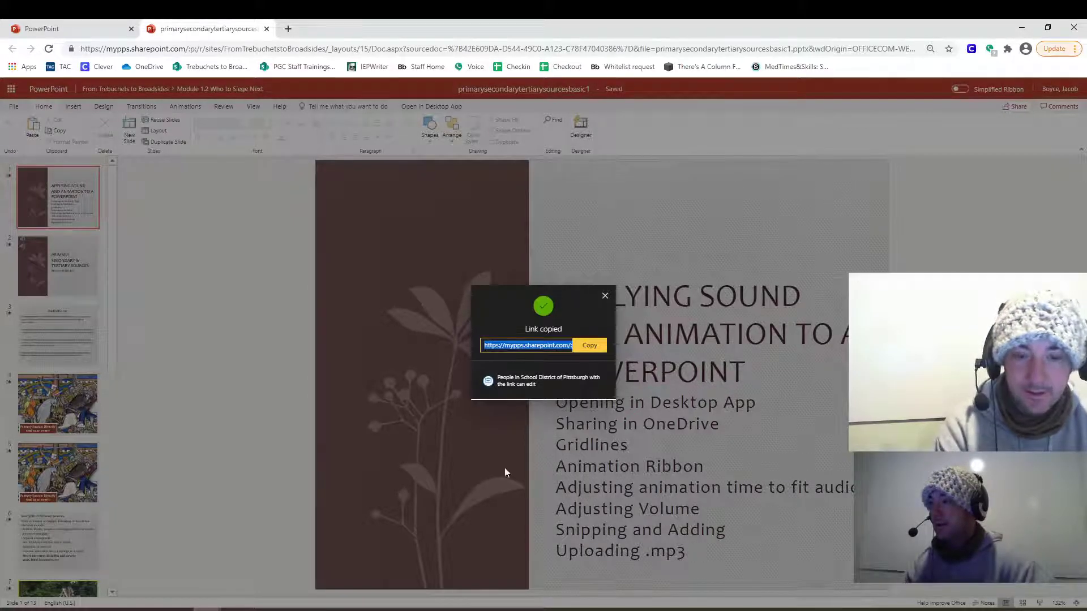
{"action": "left_click", "coordinate": [254, 477]}
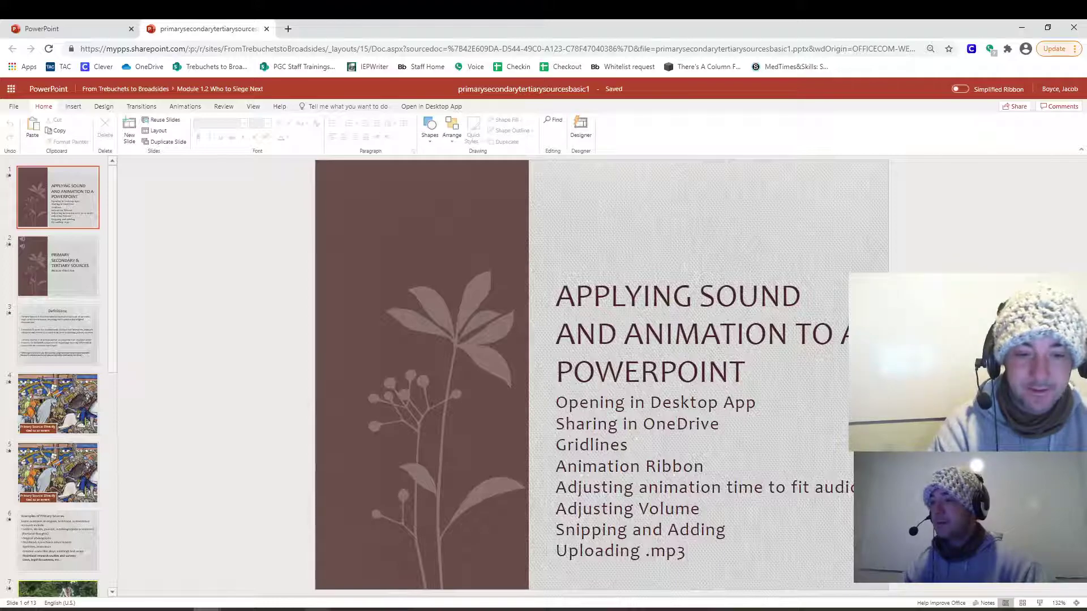
- Switch to Notepad, replace the Link to Sutori note's text with the copied link at enlarged zoom, and close it without saving
{"action": "left_click", "coordinate": [318, 609]}
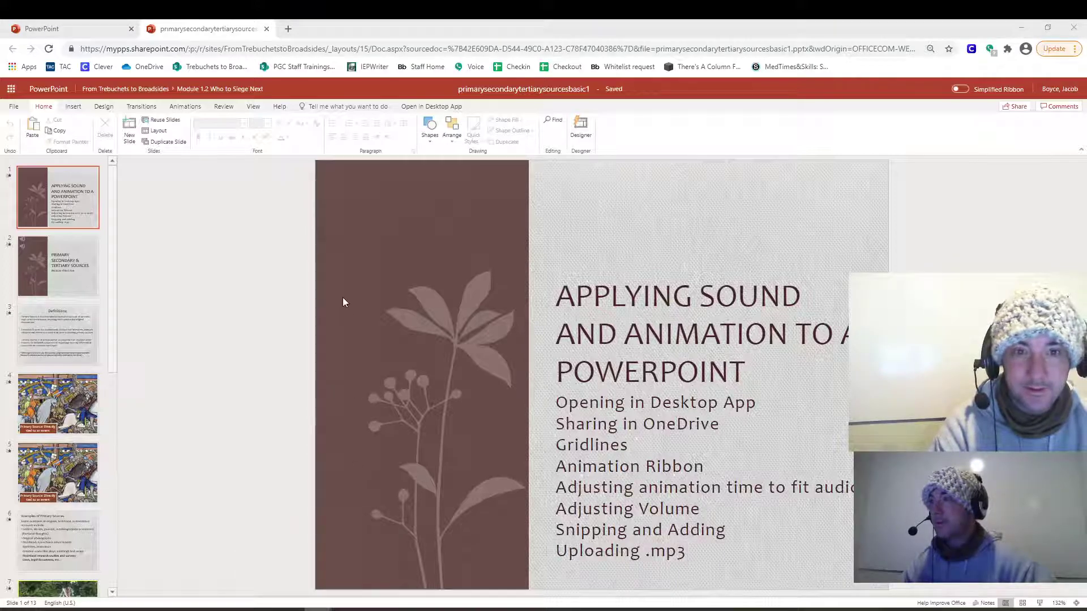
{"action": "double_click", "coordinate": [444, 166]}
{"action": "key", "text": "ctrl+a"}
{"action": "key", "text": "ctrl+v"}
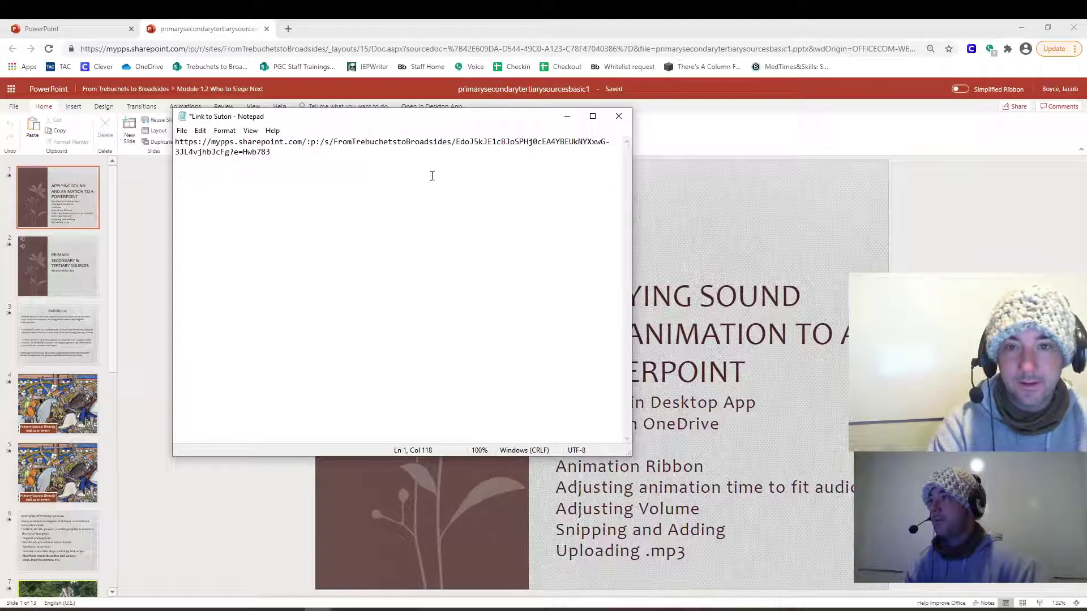
{"action": "scroll", "coordinate": [294, 175], "scroll_direction": "up", "scroll_amount": 7}
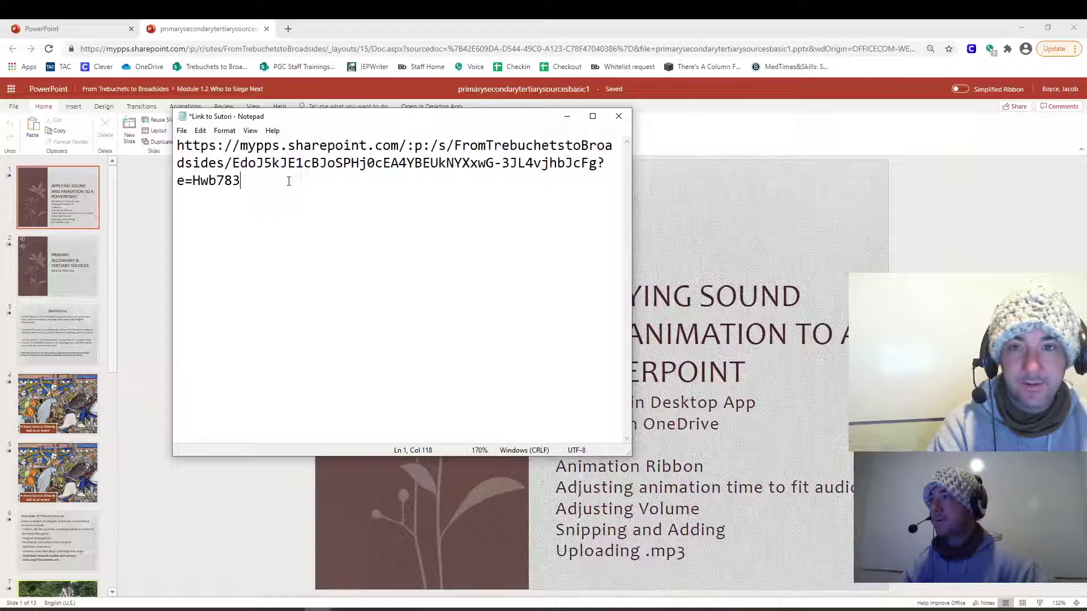
{"action": "left_click_drag", "start_coordinate": [295, 187], "coordinate": [178, 148]}
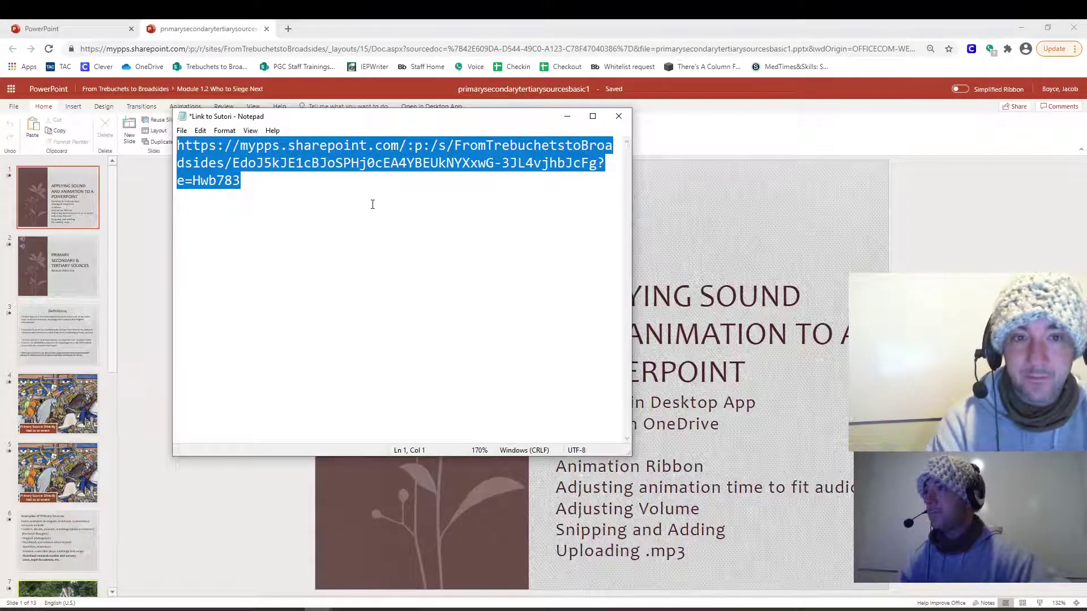
{"action": "left_click", "coordinate": [619, 116]}
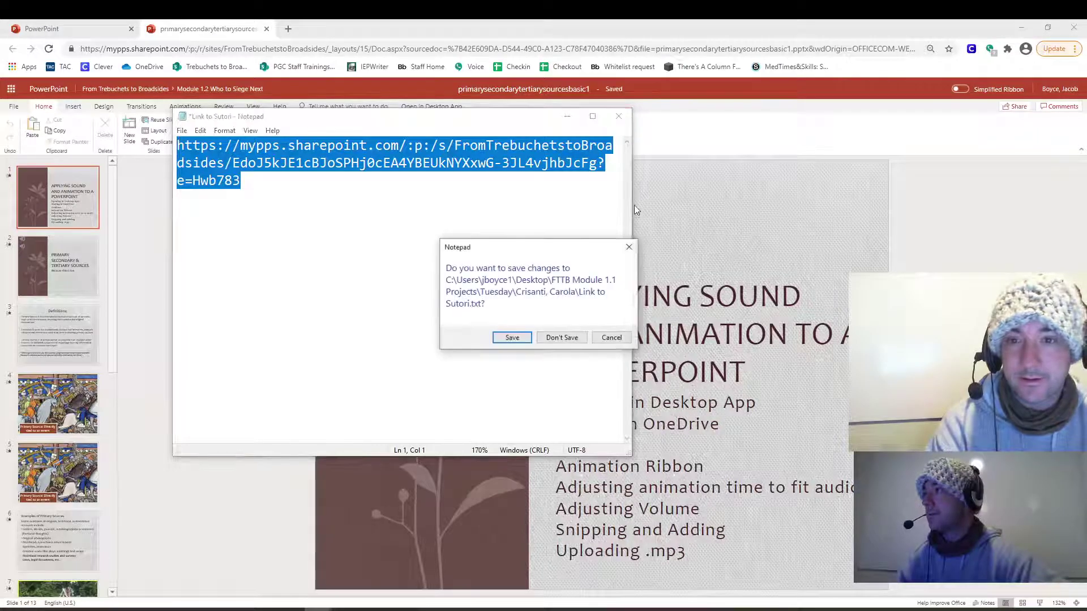
{"action": "left_click", "coordinate": [561, 340]}
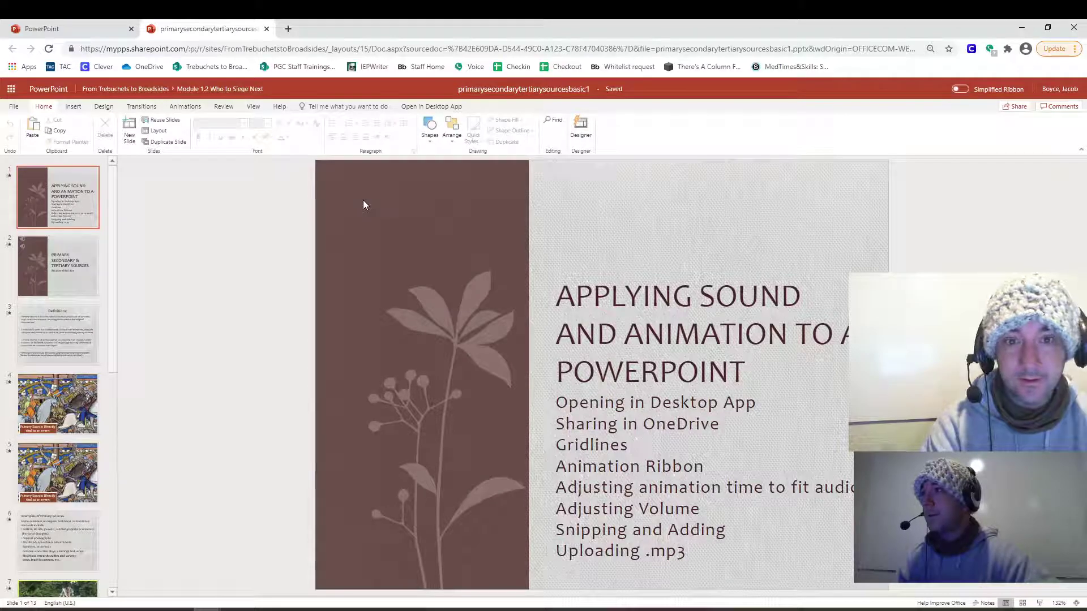
- Open the presentation in the PowerPoint desktop app and allow the browser to launch it
{"action": "left_click", "coordinate": [424, 107]}
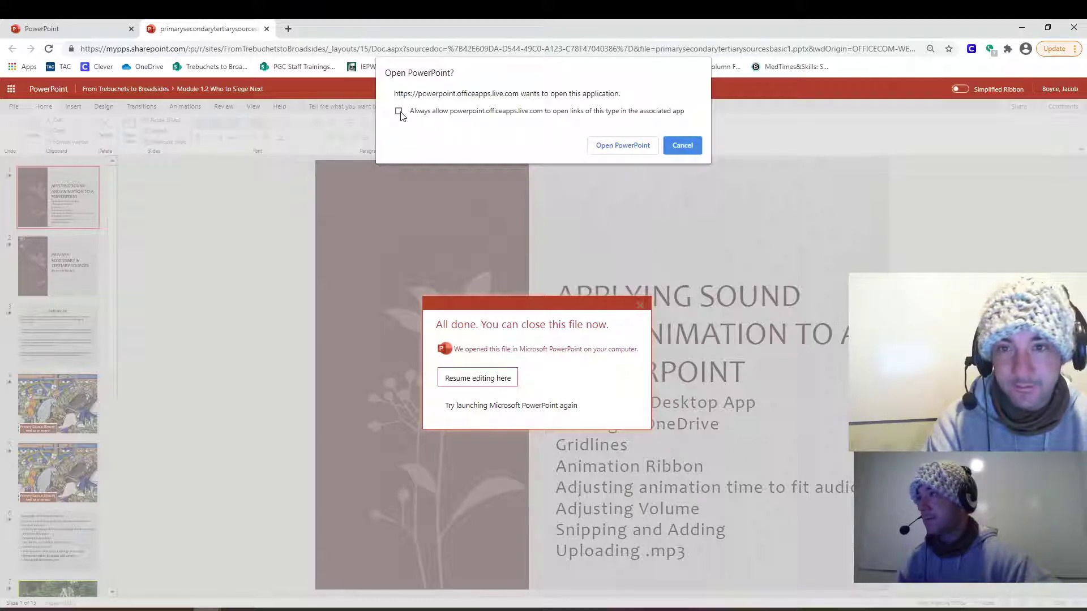
{"action": "left_click", "coordinate": [634, 146]}
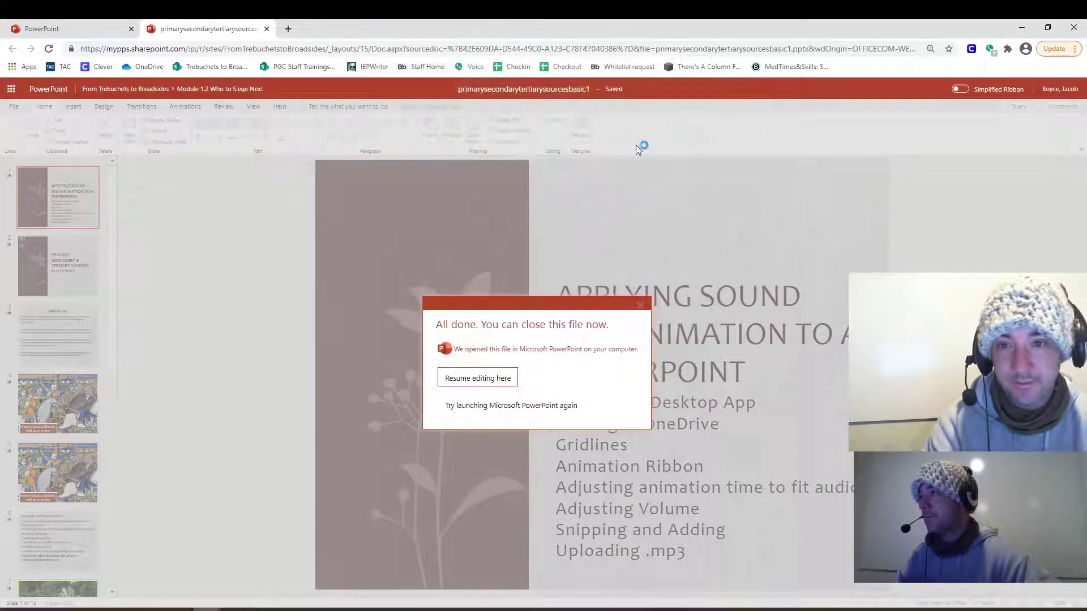
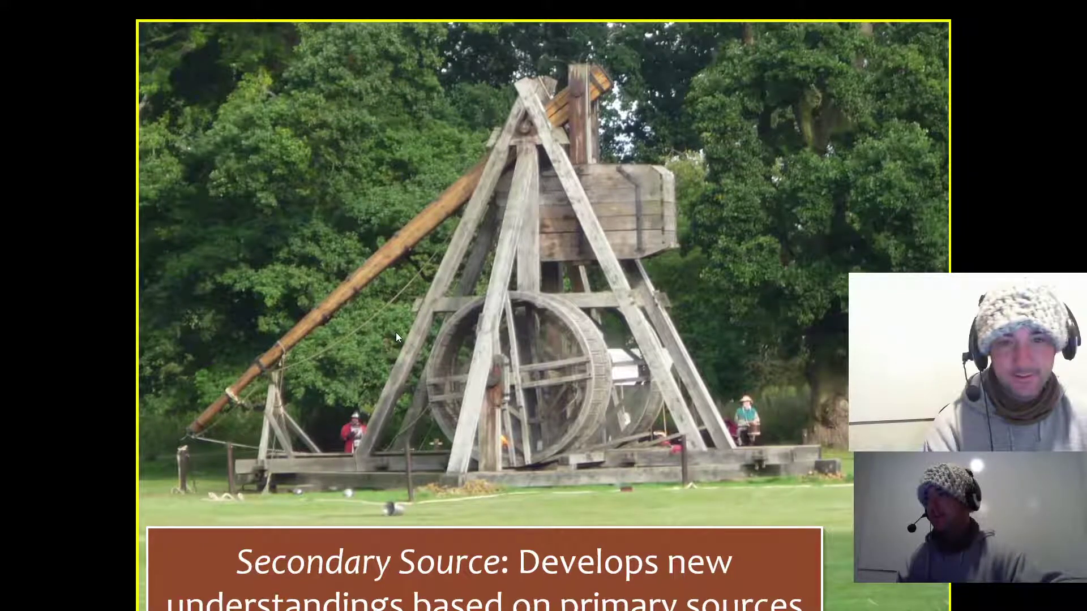
- End the slide show and duplicate slide 11, the Tertiary Source map slide
{"action": "key", "text": "Escape"}
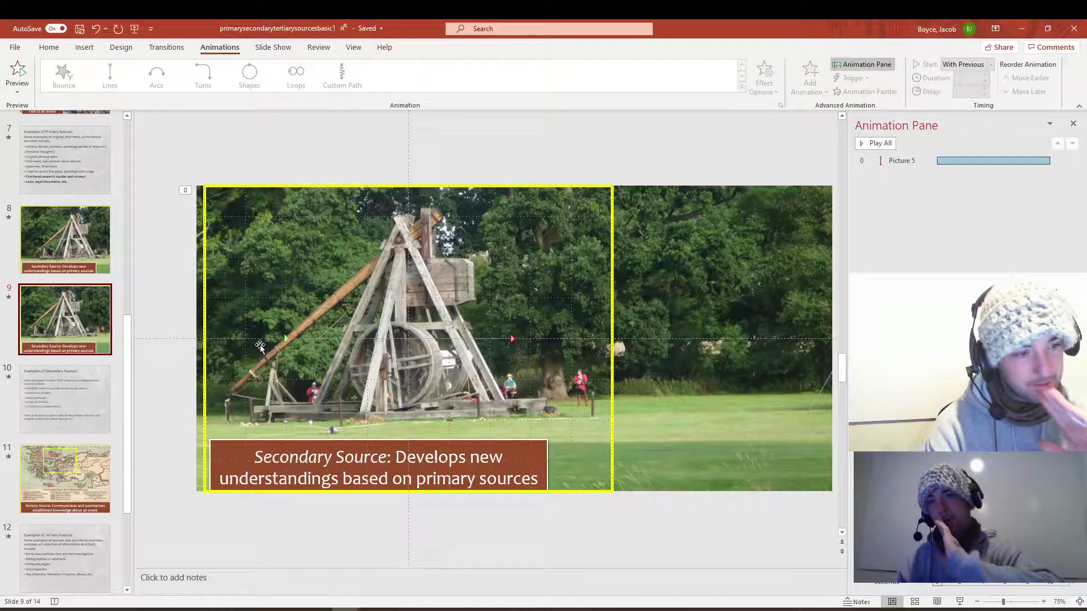
{"action": "scroll", "coordinate": [129, 338], "scroll_direction": "down", "scroll_amount": 3}
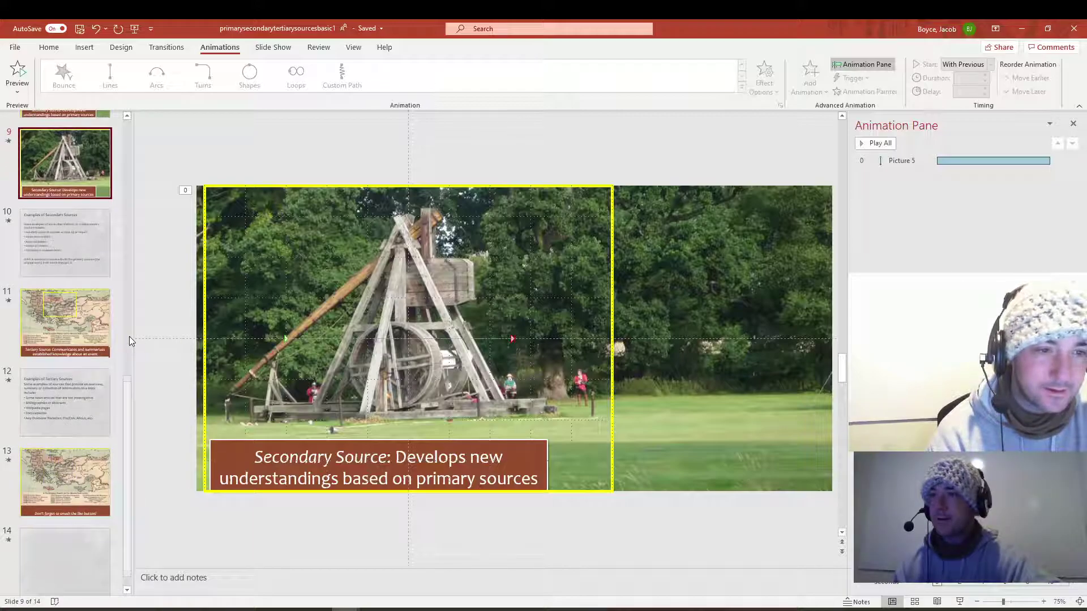
{"action": "left_click", "coordinate": [80, 321]}
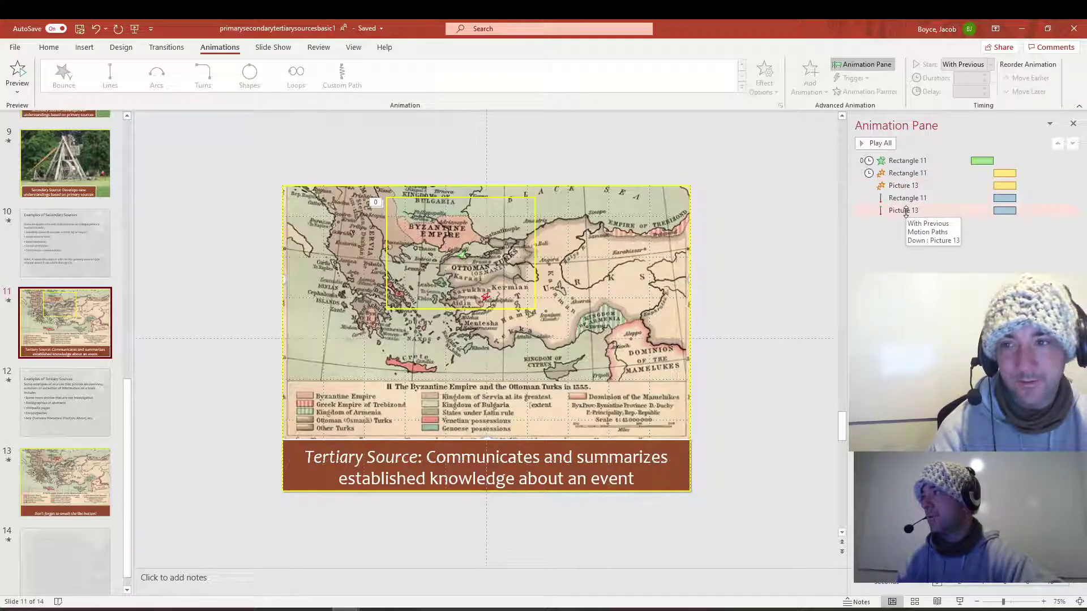
{"action": "right_click", "coordinate": [84, 341]}
{"action": "left_click", "coordinate": [140, 186]}
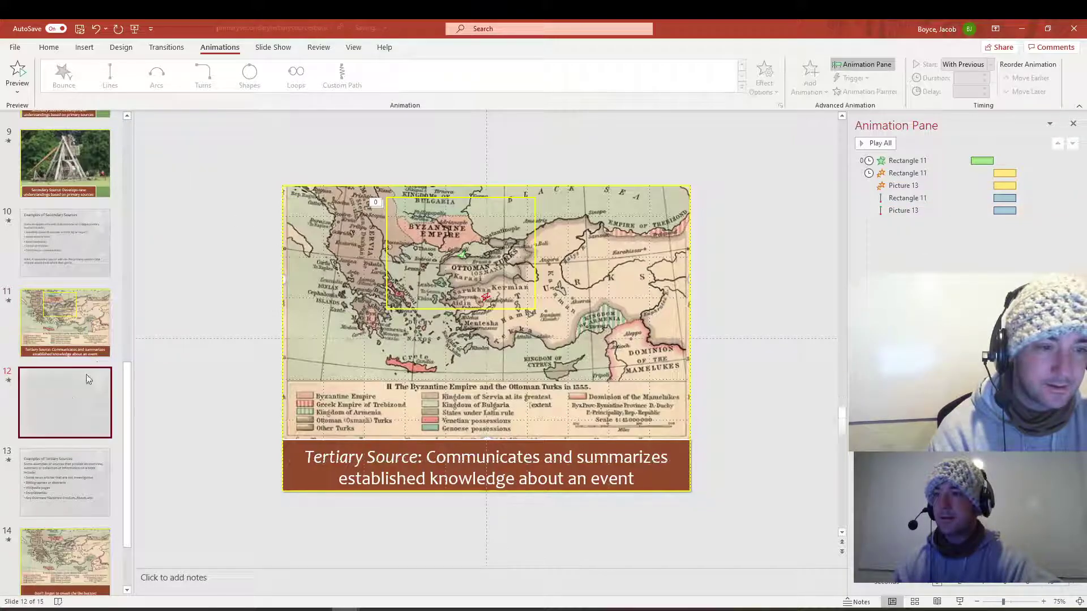
- Remove all Picture 13 and Rectangle 11 animations from the duplicated map slide
{"action": "left_click", "coordinate": [905, 186]}
{"action": "right_click", "coordinate": [908, 212]}
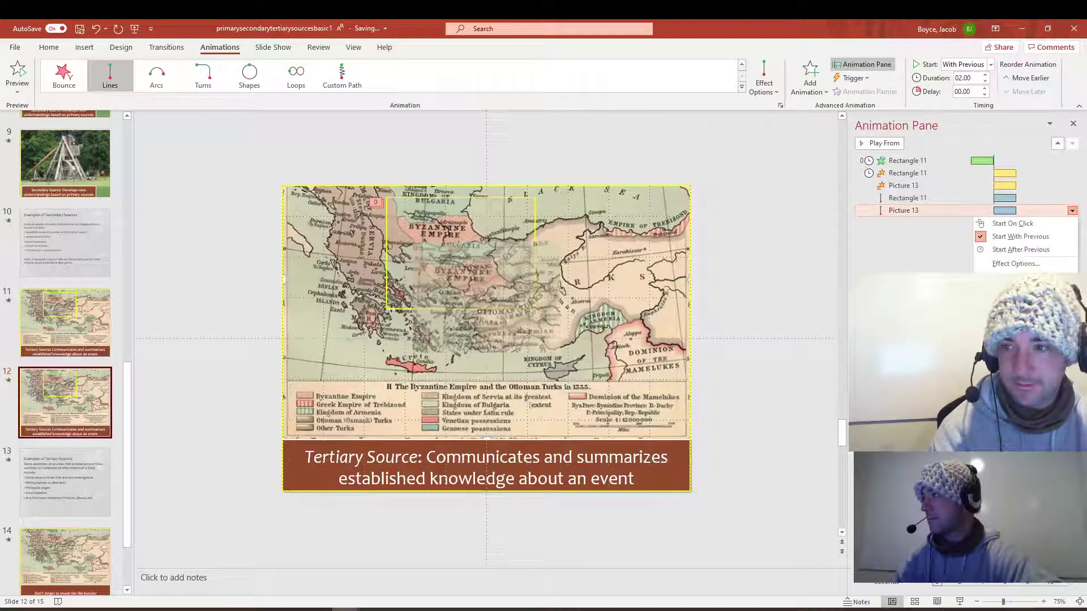
{"action": "key", "text": "Delete"}
{"action": "right_click", "coordinate": [923, 199]}
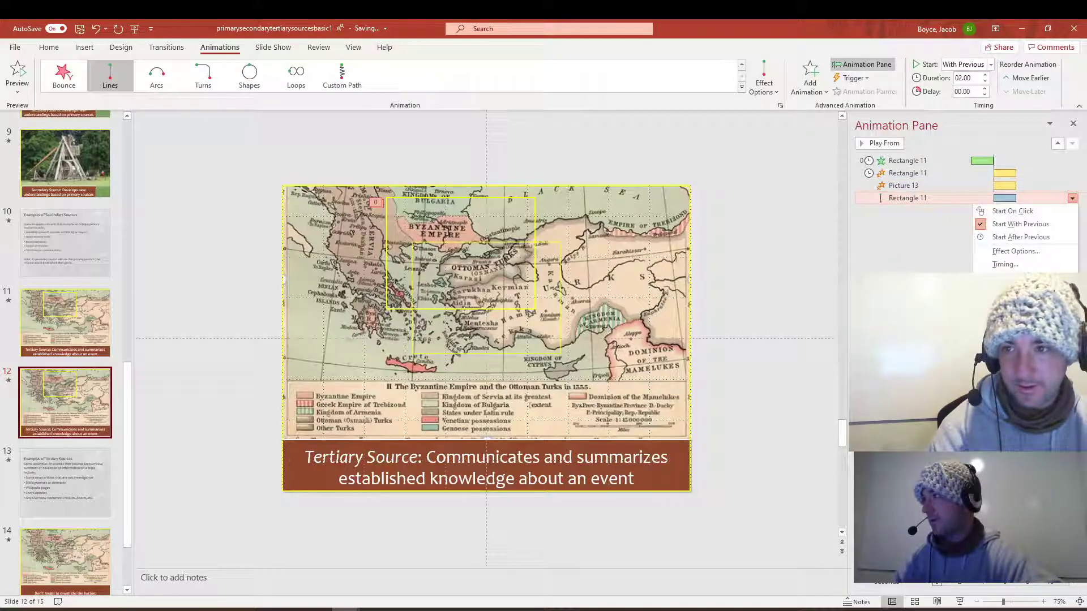
{"action": "key", "text": "Delete"}
{"action": "right_click", "coordinate": [917, 186]}
{"action": "key", "text": "Delete"}
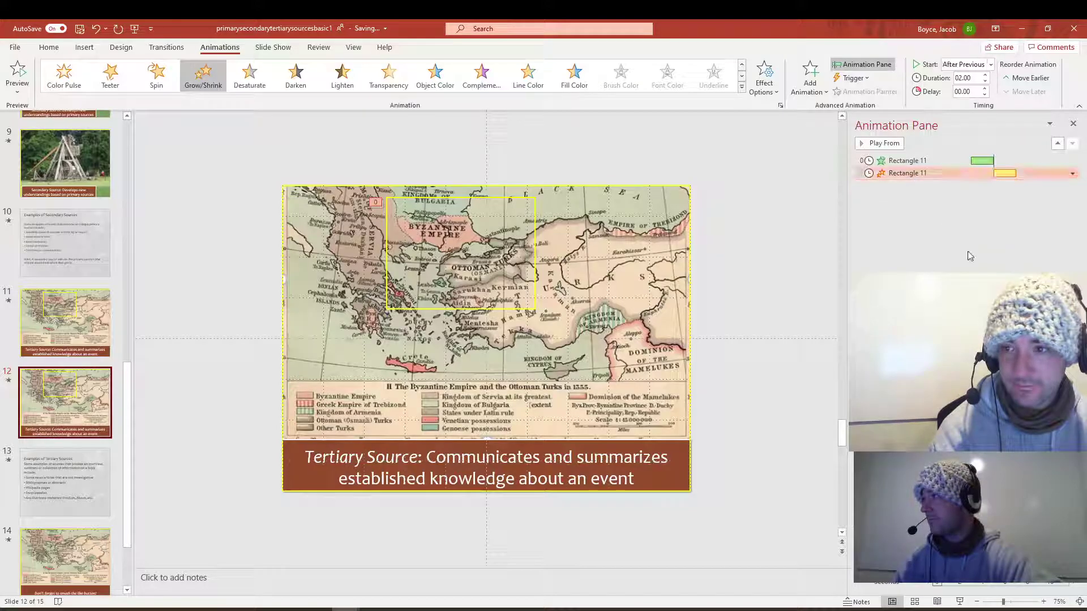
{"action": "right_click", "coordinate": [905, 173]}
{"action": "key", "text": "Delete"}
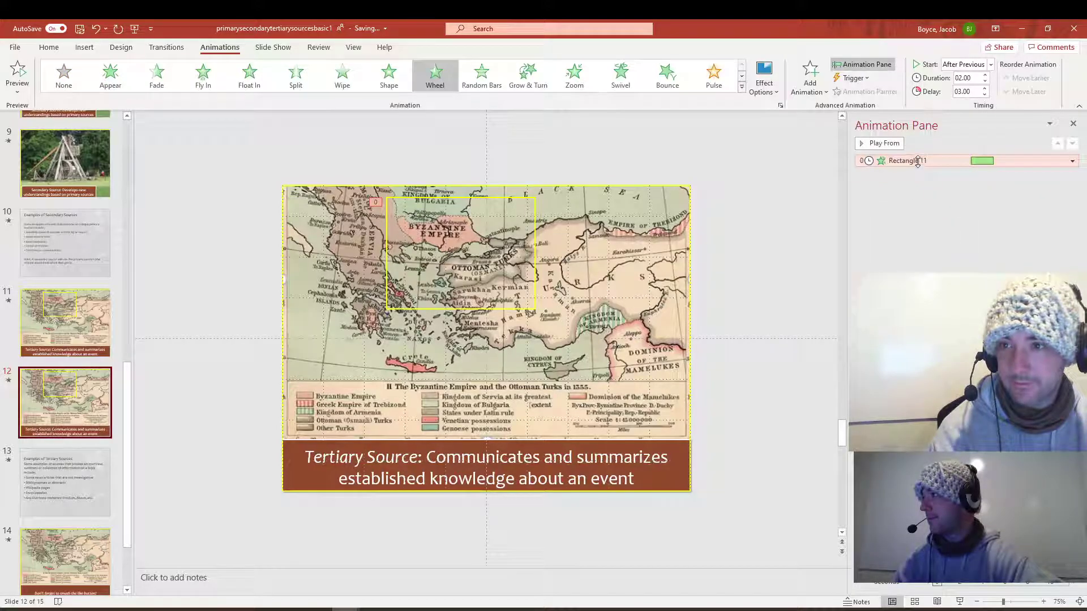
{"action": "right_click", "coordinate": [972, 165]}
{"action": "left_click", "coordinate": [994, 254]}
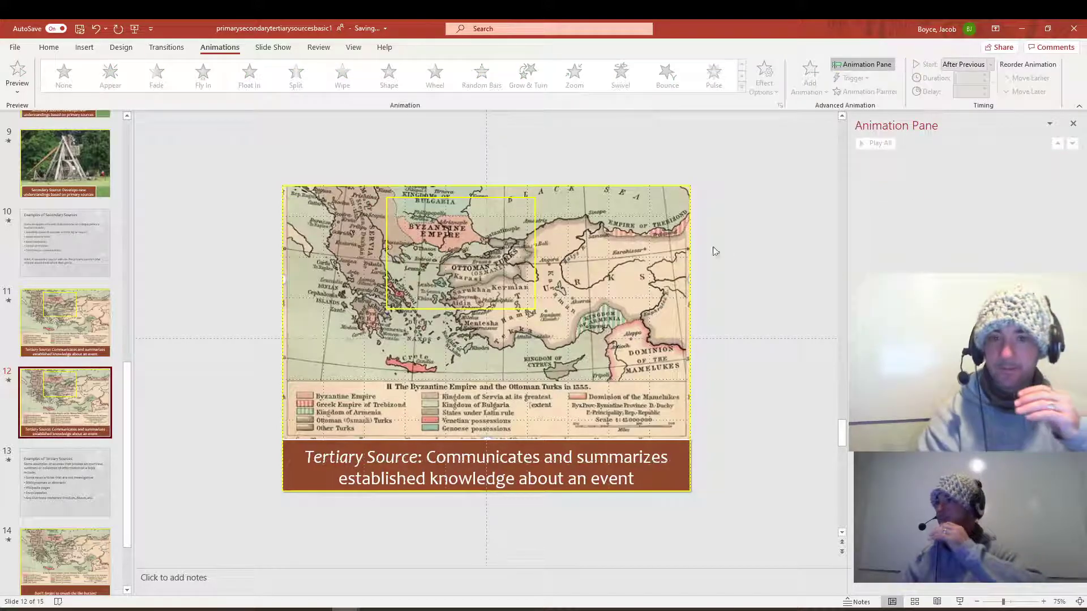
- Delete the yellow outline rectangle and the cropped map picture beneath it from slide 12
{"action": "left_click", "coordinate": [535, 232]}
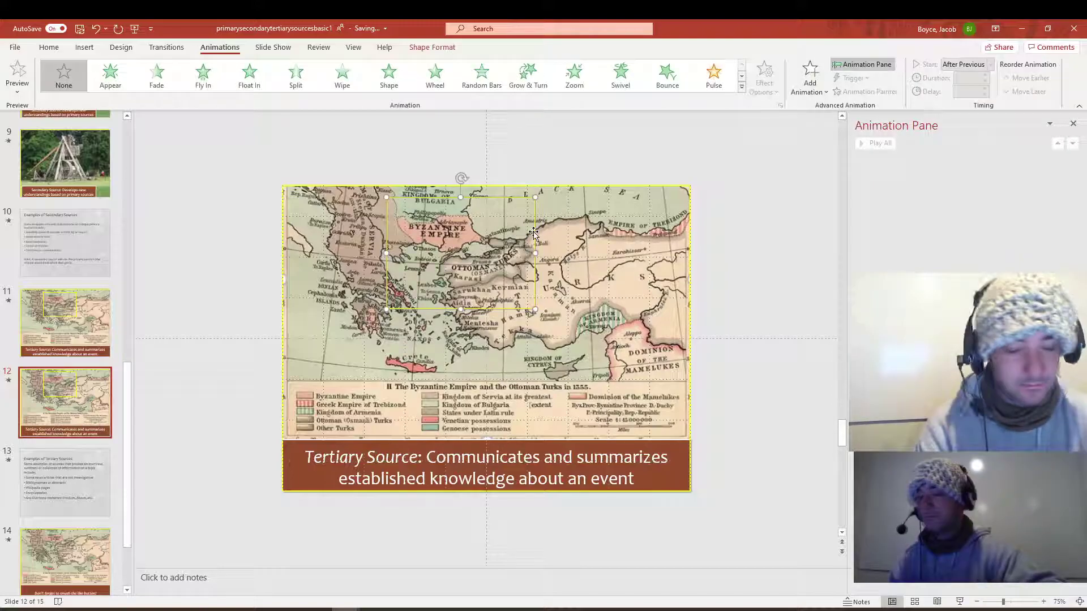
{"action": "left_click", "coordinate": [521, 257]}
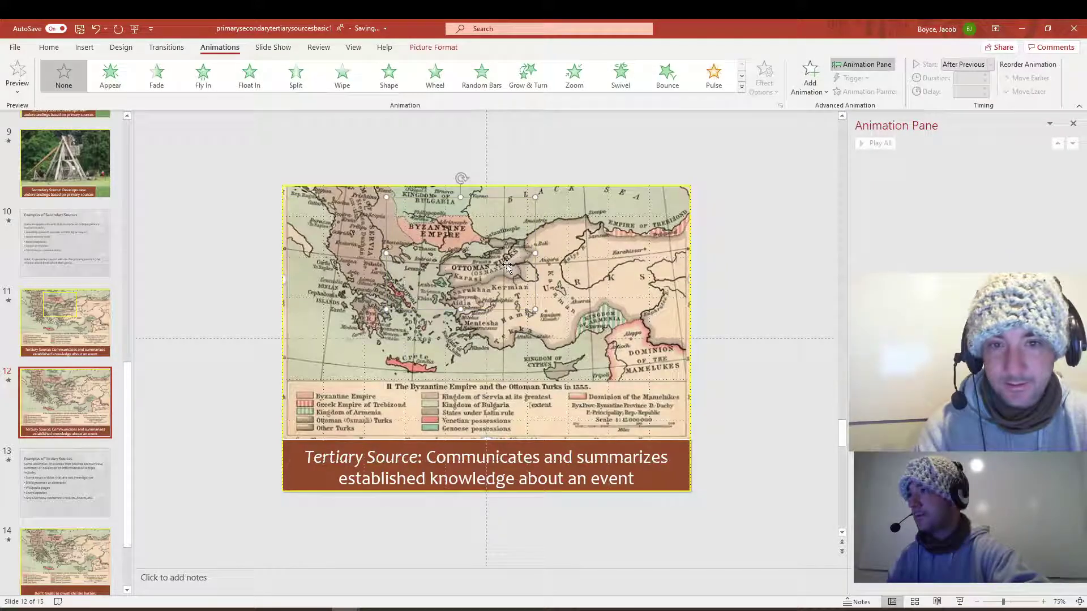
{"action": "key", "text": "Delete"}
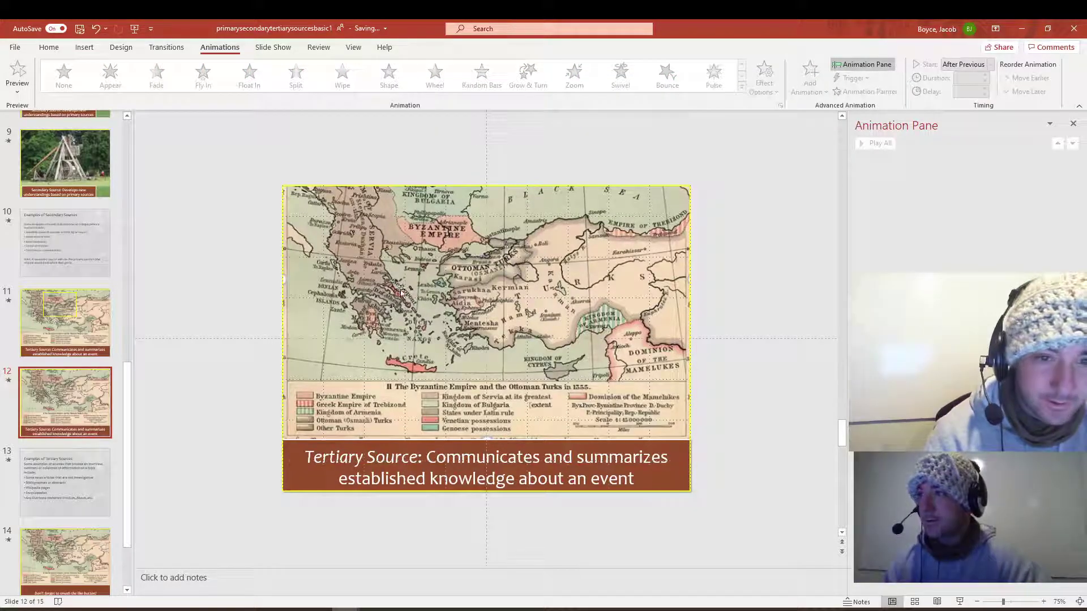
- Paste a duplicate of the map picture on slide 12 and align it exactly over the original map
{"action": "left_click", "coordinate": [369, 294]}
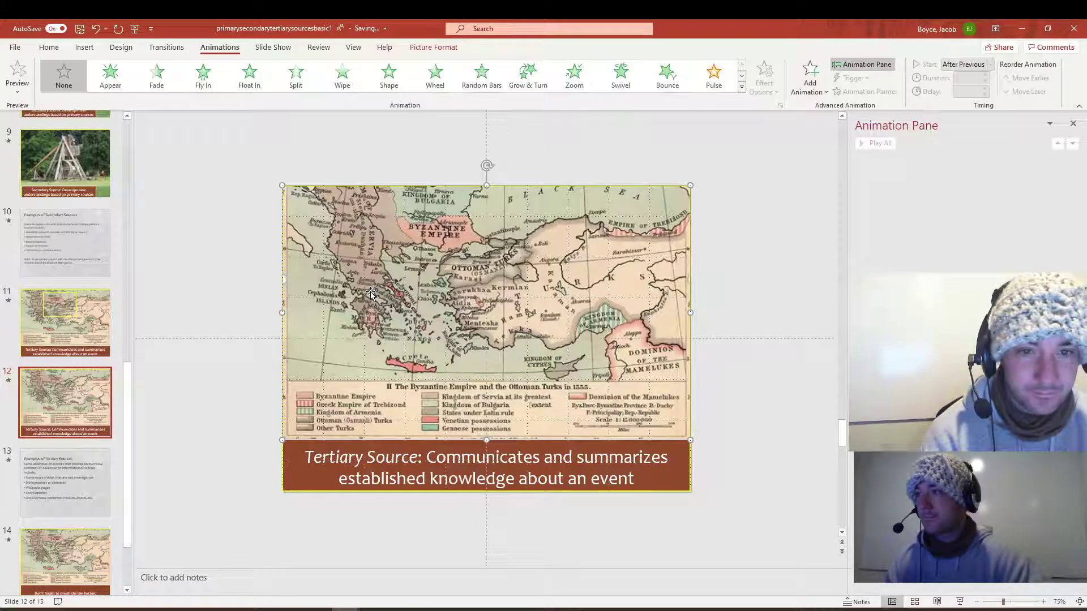
{"action": "key", "text": "ctrl+v"}
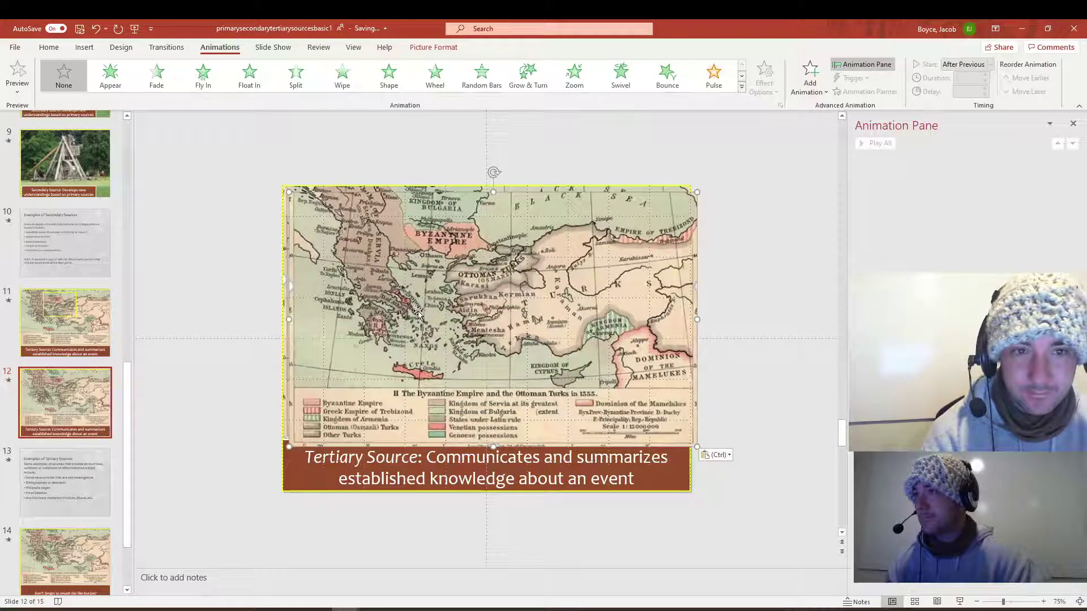
{"action": "left_click_drag", "start_coordinate": [417, 314], "coordinate": [407, 306]}
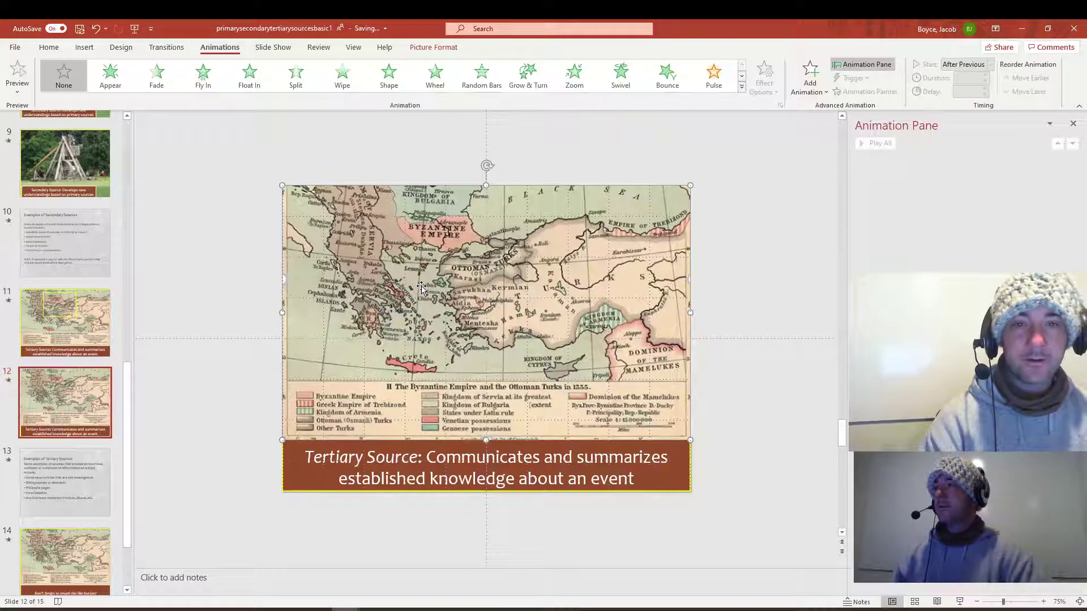
- Crop the duplicate map picture down to a small area around the island of Crete and select the cropped piece
{"action": "right_click", "coordinate": [445, 252]}
{"action": "key", "text": "Escape"}
{"action": "double_click", "coordinate": [487, 279]}
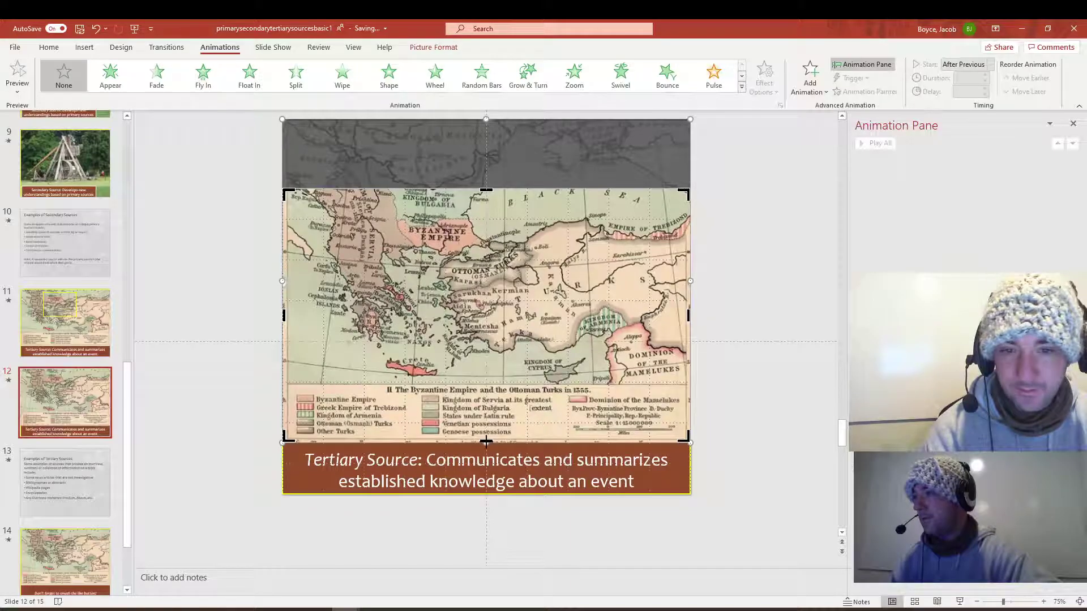
{"action": "left_click_drag", "start_coordinate": [486, 441], "coordinate": [499, 377]}
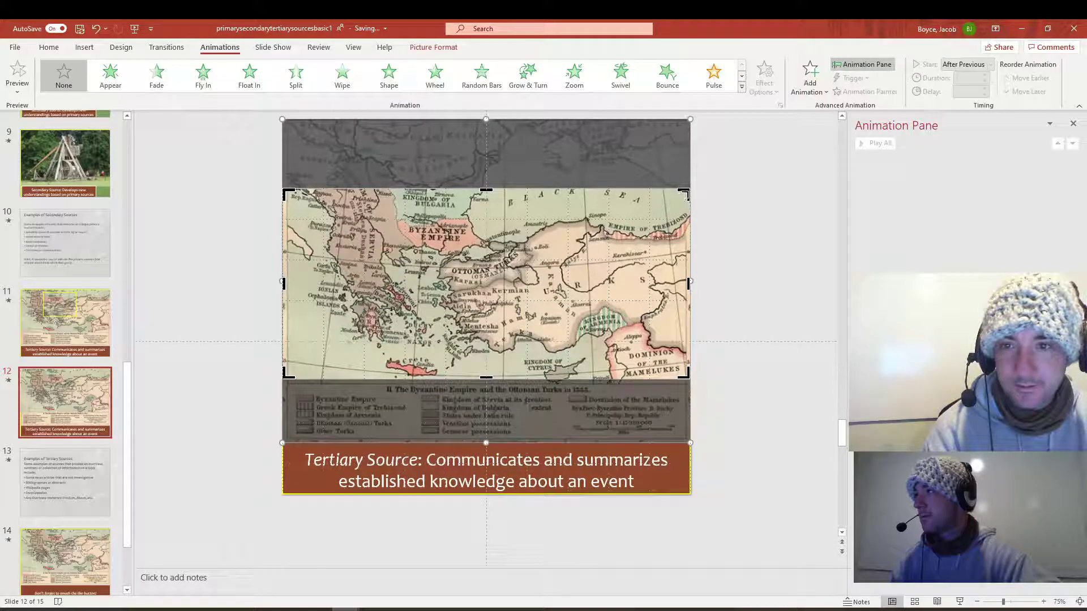
{"action": "left_click_drag", "start_coordinate": [688, 192], "coordinate": [449, 338]}
{"action": "left_click_drag", "start_coordinate": [285, 338], "coordinate": [377, 346]}
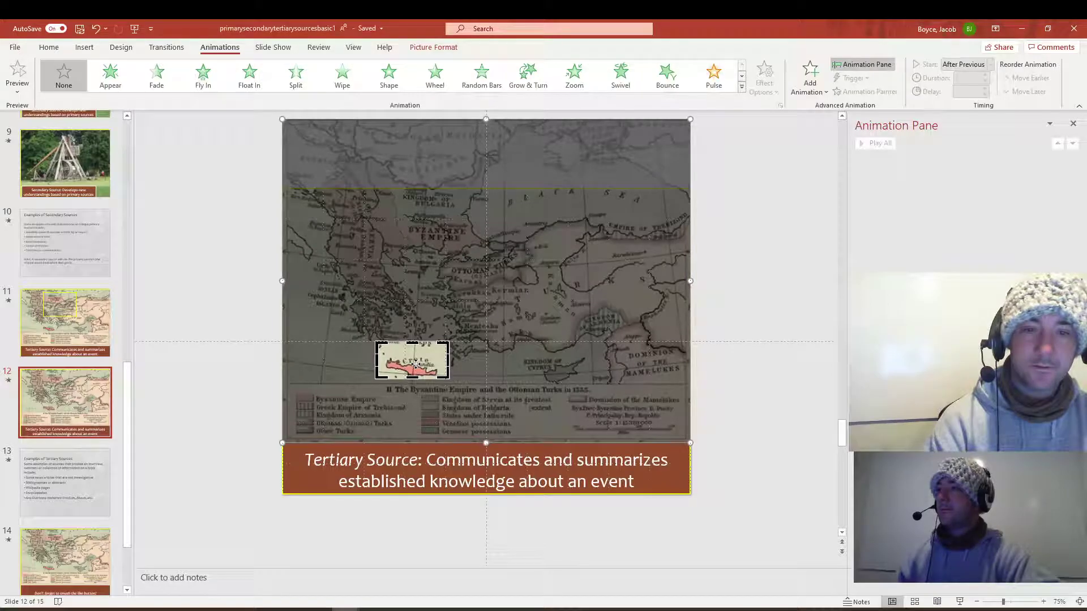
{"action": "left_click", "coordinate": [215, 360]}
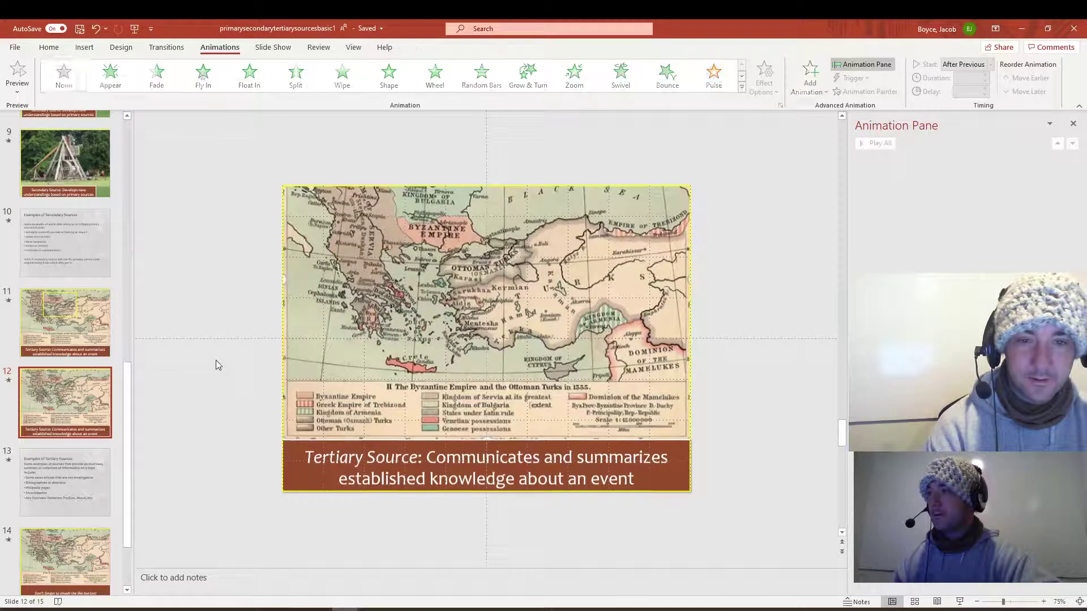
{"action": "left_click", "coordinate": [409, 355]}
{"action": "left_click", "coordinate": [524, 352]}
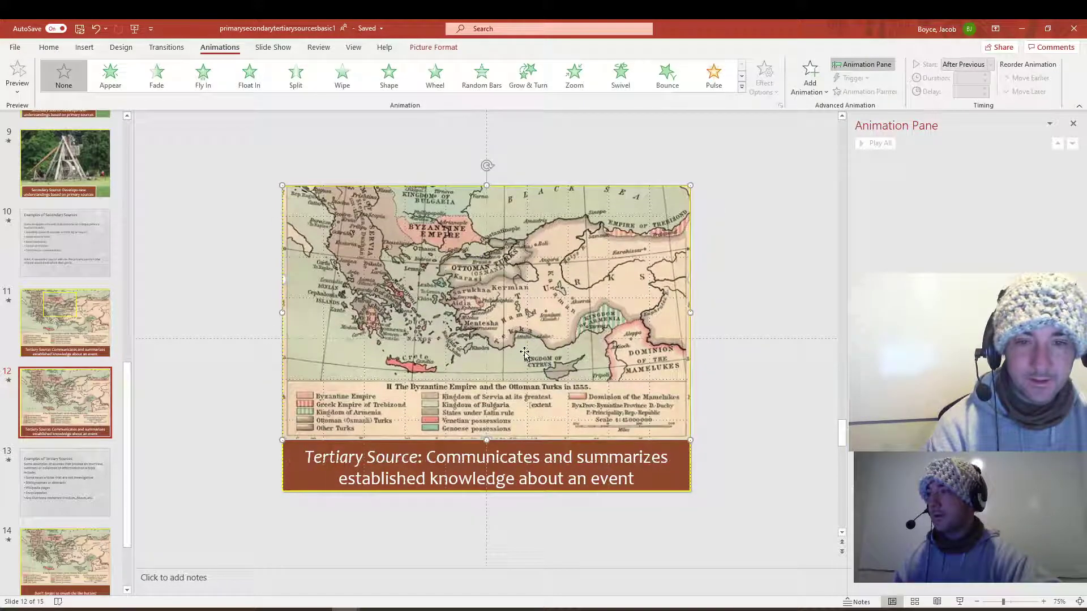
{"action": "left_click", "coordinate": [422, 357]}
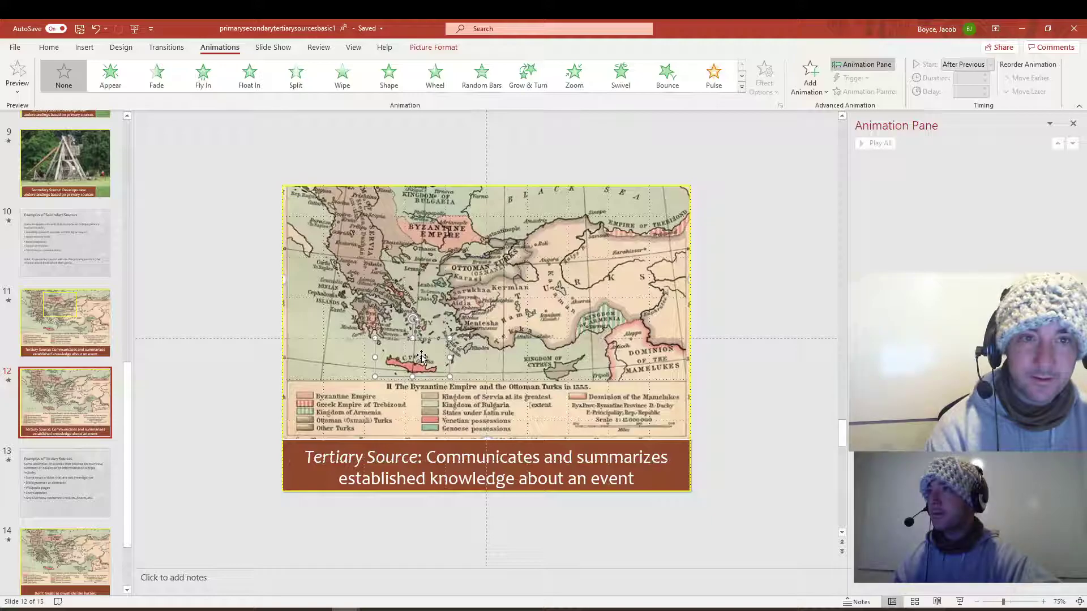
- Draw a rectangle about 1.82" wide and 0.93" high over the cropped Crete area and remove its fill
{"action": "left_click", "coordinate": [85, 48]}
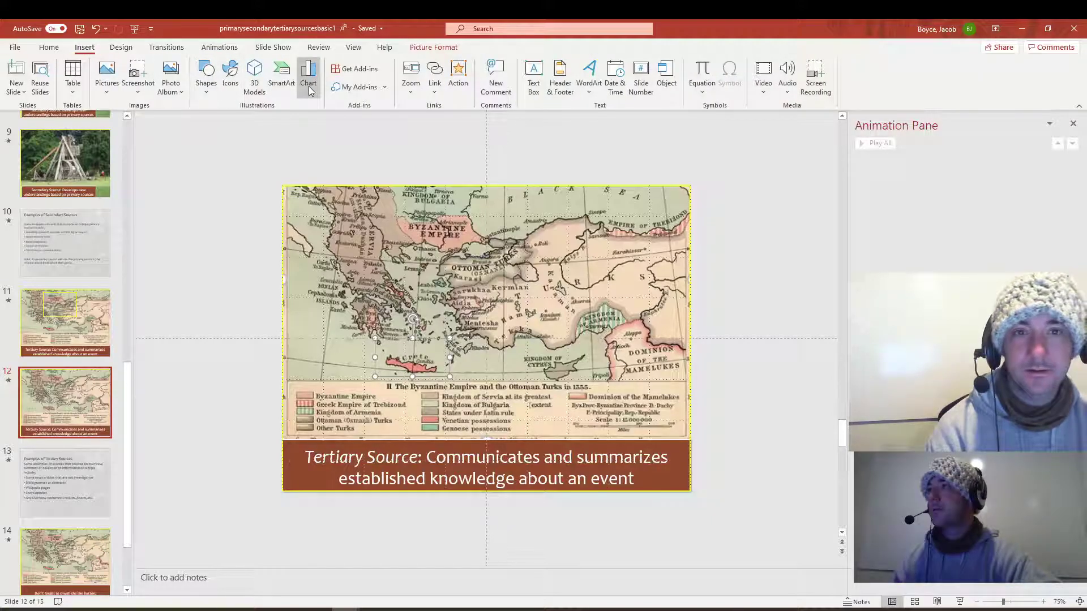
{"action": "left_click", "coordinate": [206, 85]}
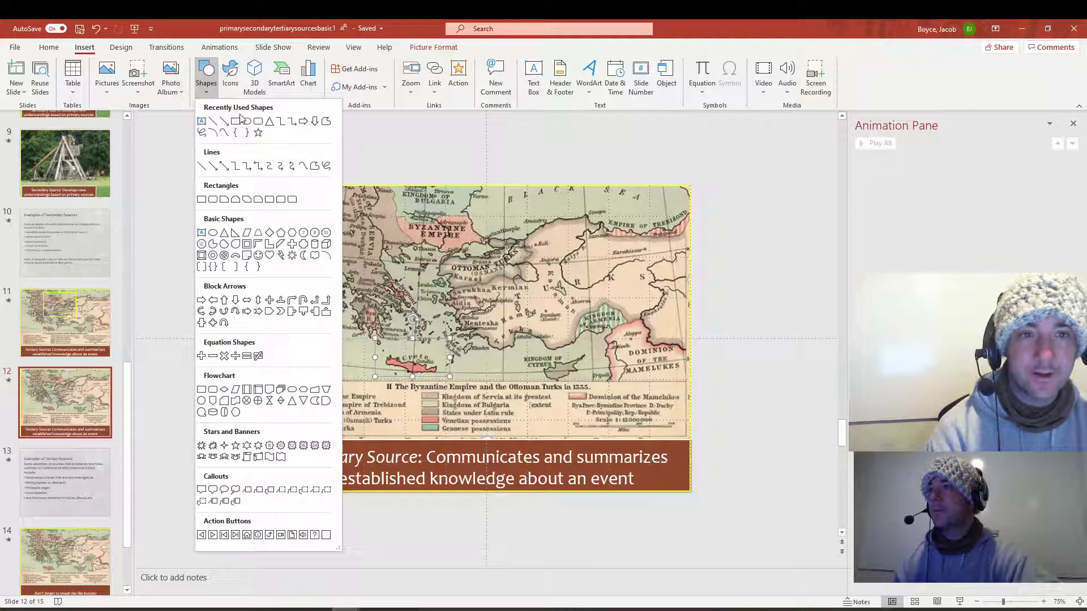
{"action": "left_click", "coordinate": [242, 121]}
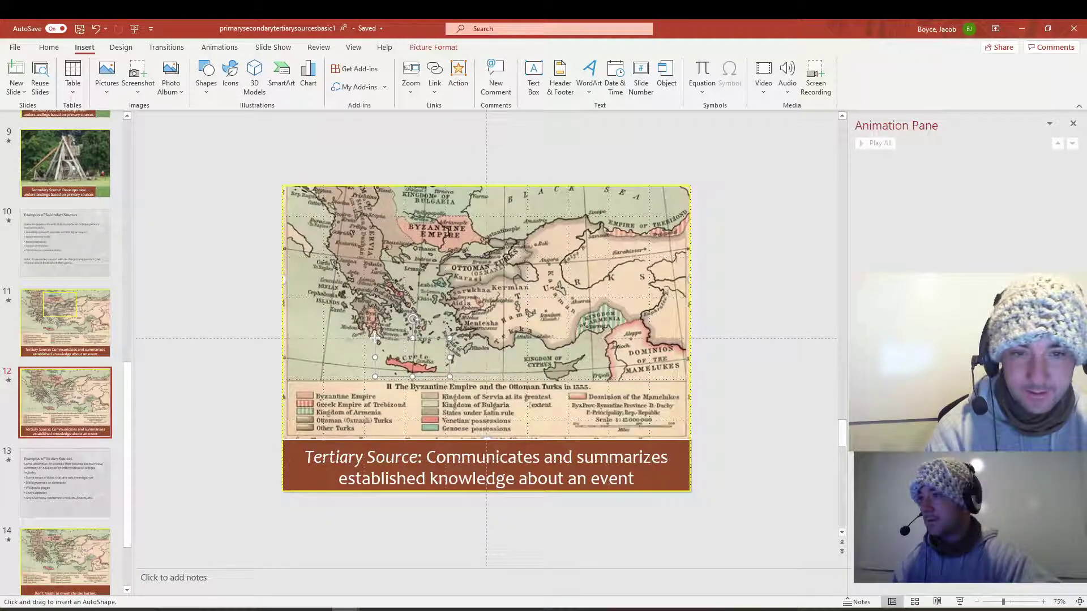
{"action": "left_click_drag", "start_coordinate": [385, 343], "coordinate": [450, 377]}
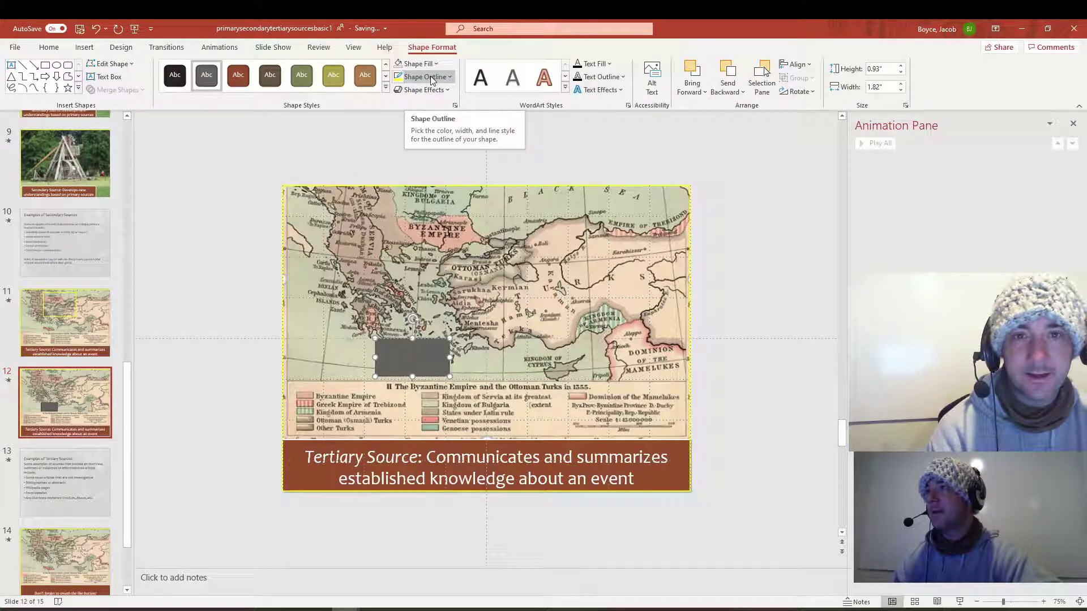
{"action": "left_click", "coordinate": [432, 66]}
{"action": "left_click", "coordinate": [419, 185]}
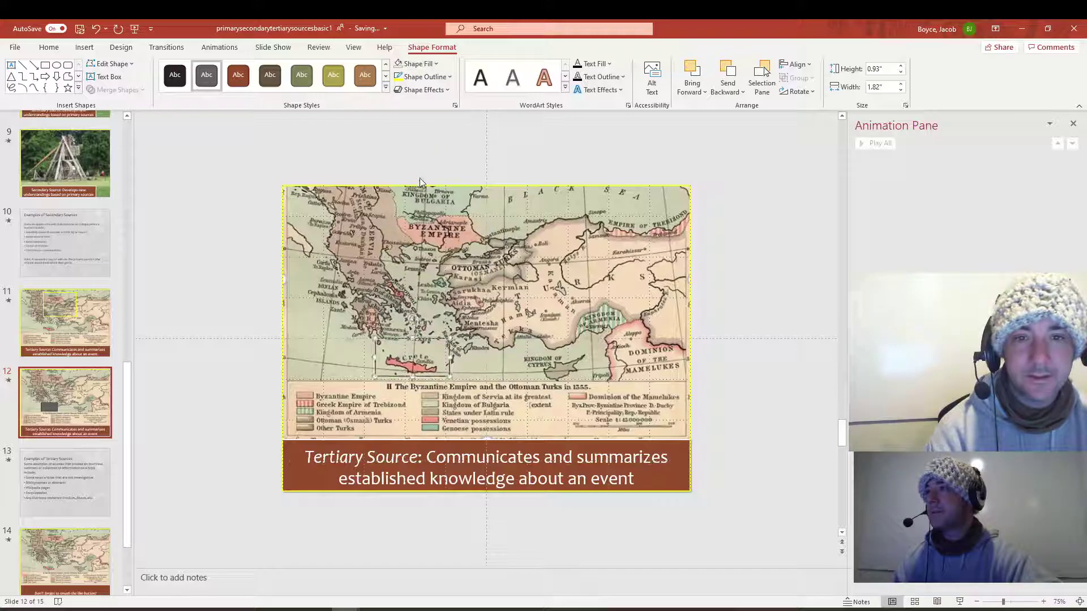
- Give the Crete rectangle a purple outline with a 4½ pt weight
{"action": "left_click", "coordinate": [438, 77]}
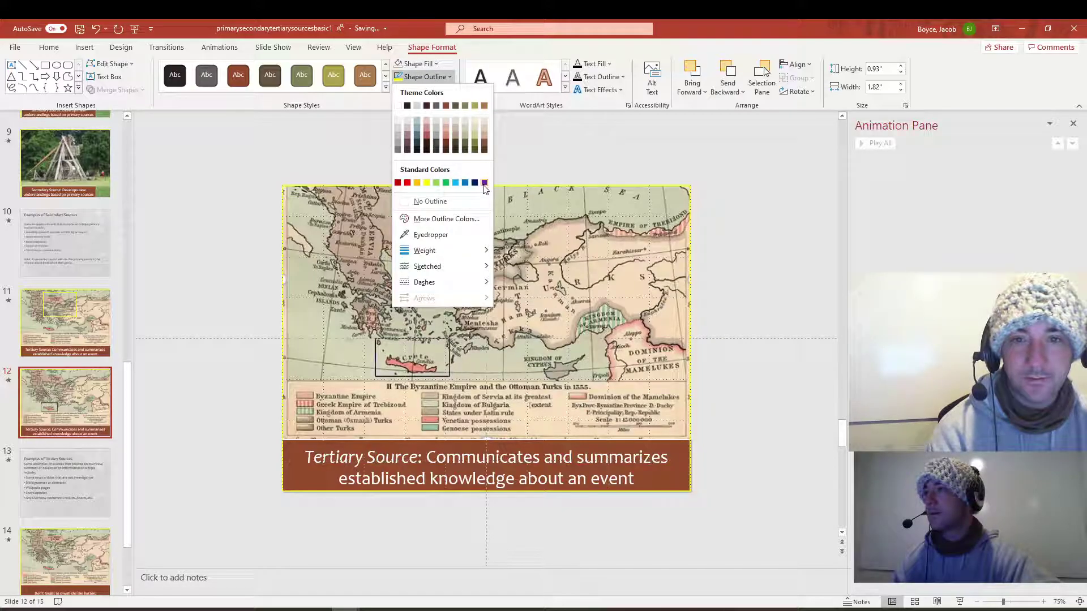
{"action": "left_click", "coordinate": [484, 182]}
{"action": "left_click", "coordinate": [426, 77]}
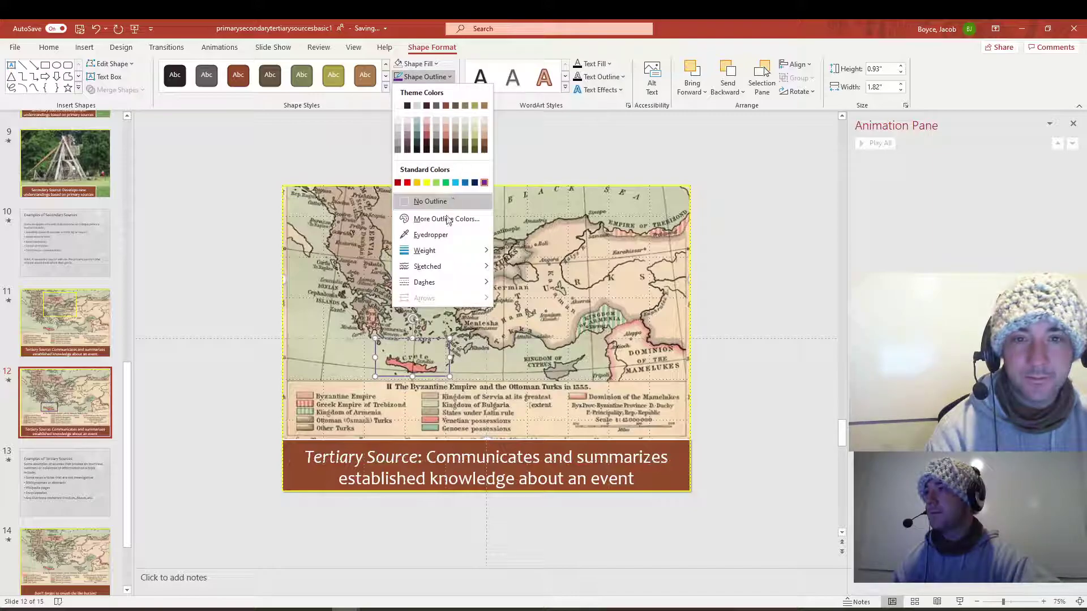
{"action": "mouse_move", "coordinate": [430, 253]}
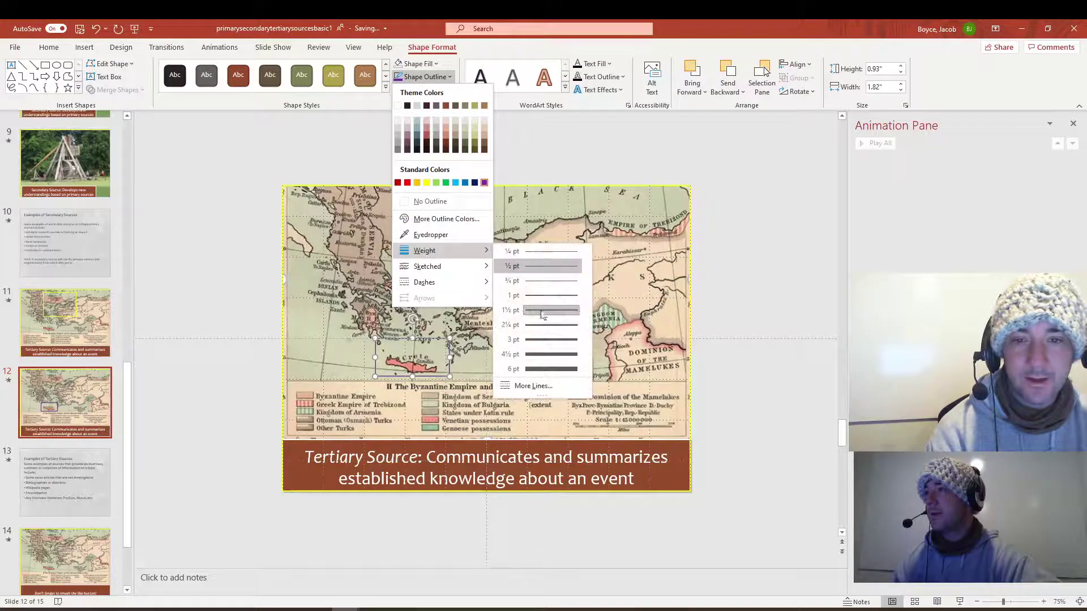
{"action": "left_click", "coordinate": [551, 358]}
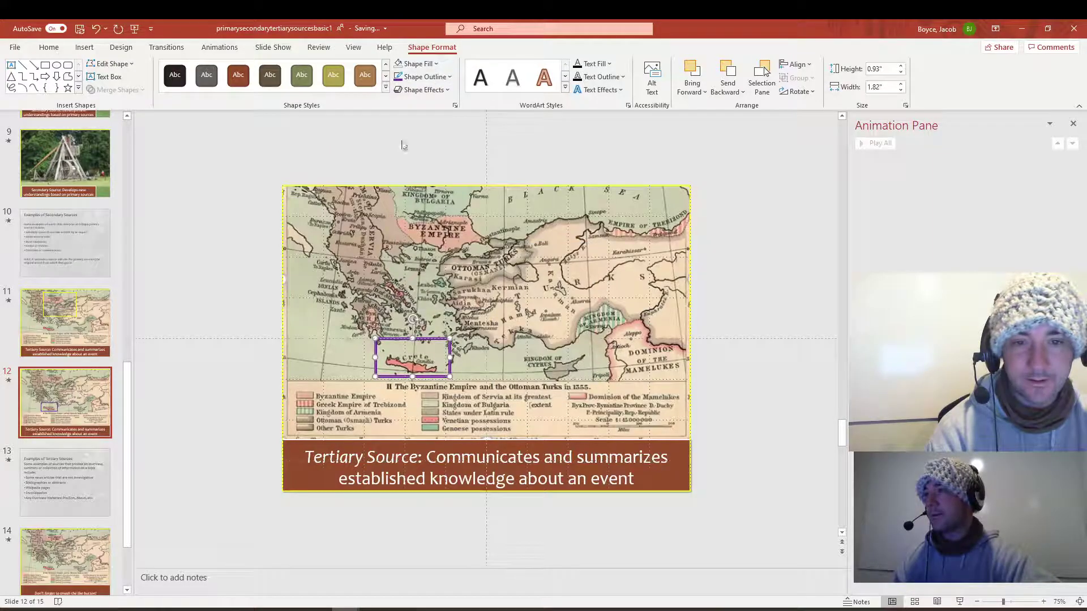
- Apply a wavy sketched line style to the outline of the Crete rectangle
{"action": "left_click", "coordinate": [421, 90]}
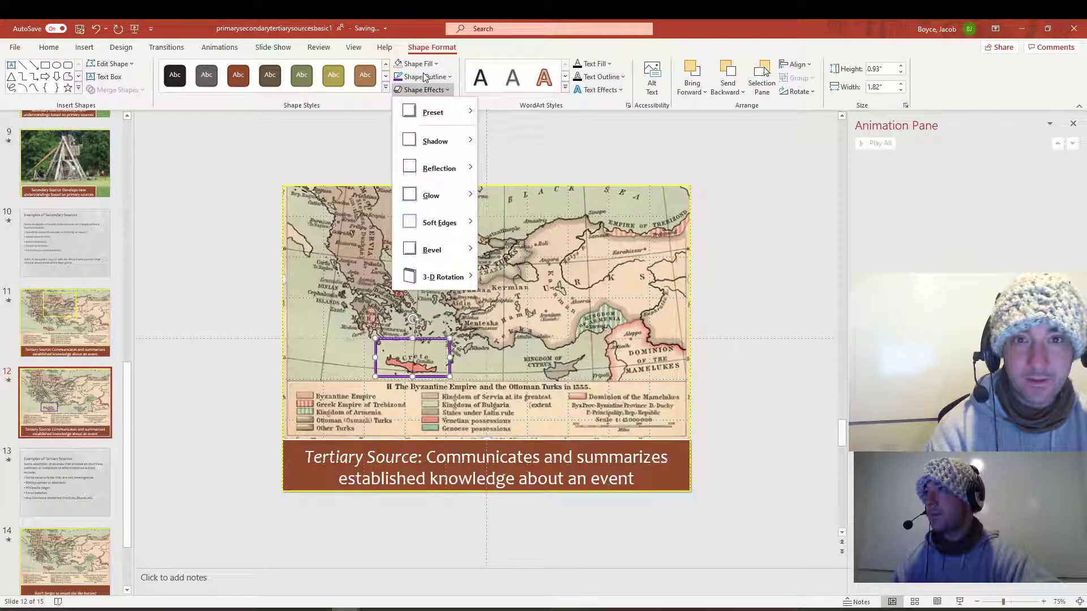
{"action": "left_click", "coordinate": [425, 76]}
{"action": "mouse_move", "coordinate": [438, 274]}
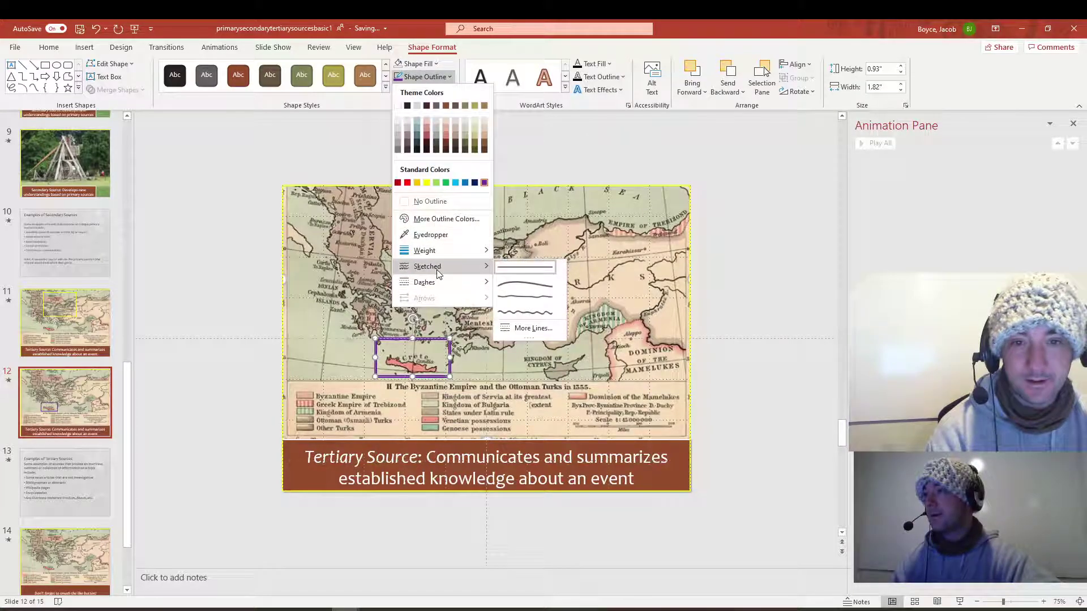
{"action": "left_click", "coordinate": [524, 308]}
{"action": "left_click", "coordinate": [454, 155]}
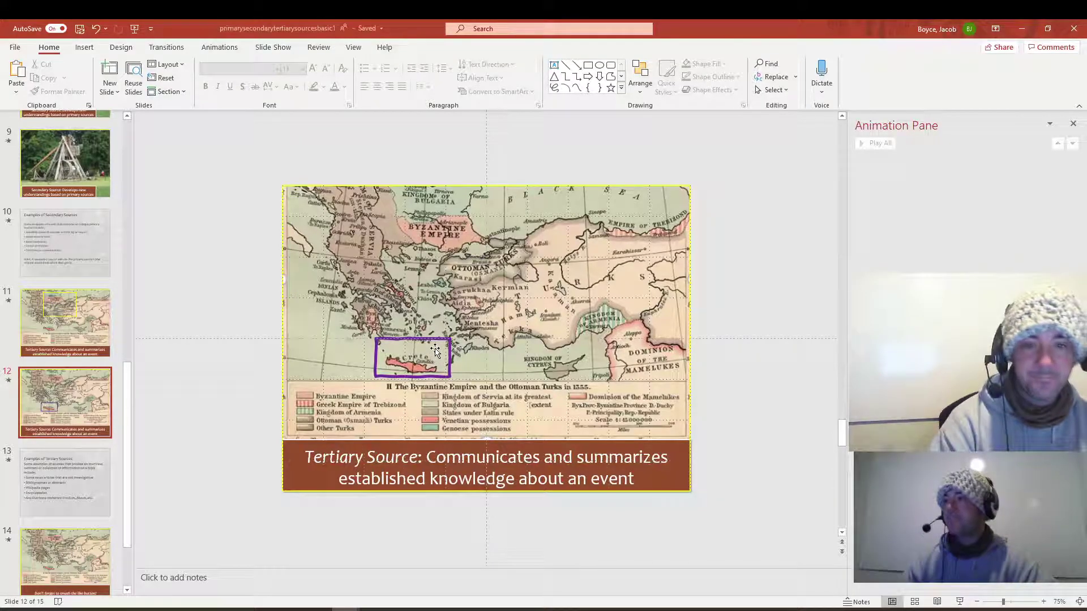
- Apply the Wheel animation to the purple rectangle and set it to start After Previous
{"action": "left_click", "coordinate": [449, 349]}
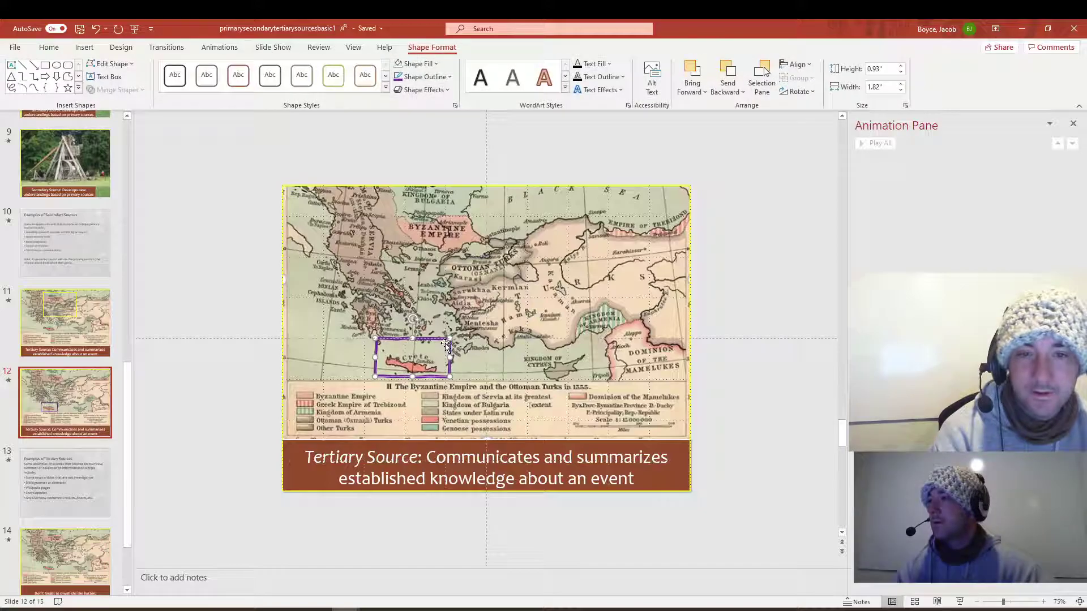
{"action": "left_click", "coordinate": [220, 47]}
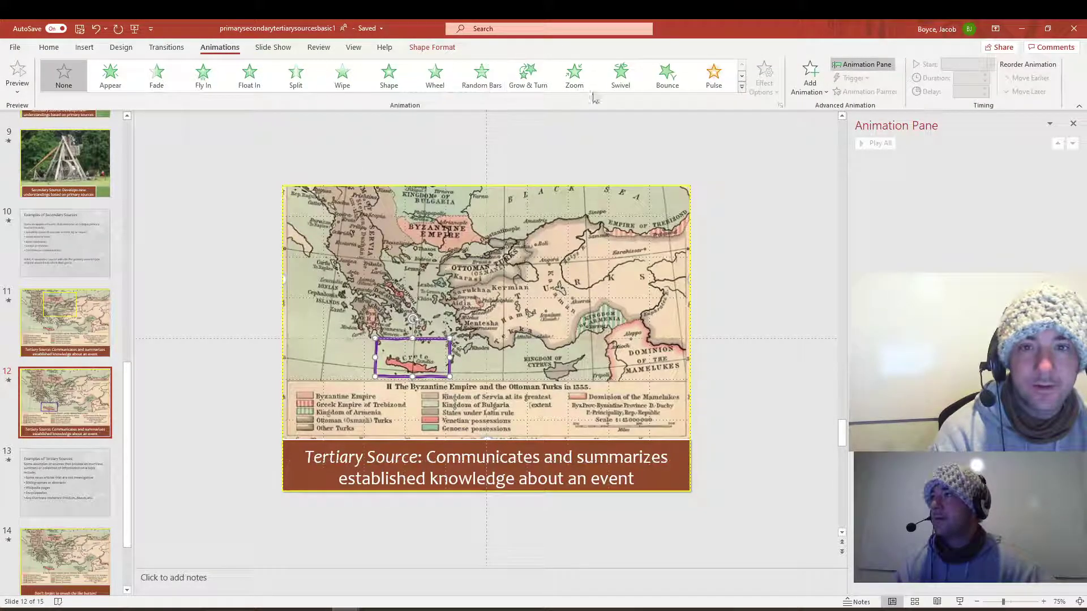
{"action": "left_click", "coordinate": [453, 83]}
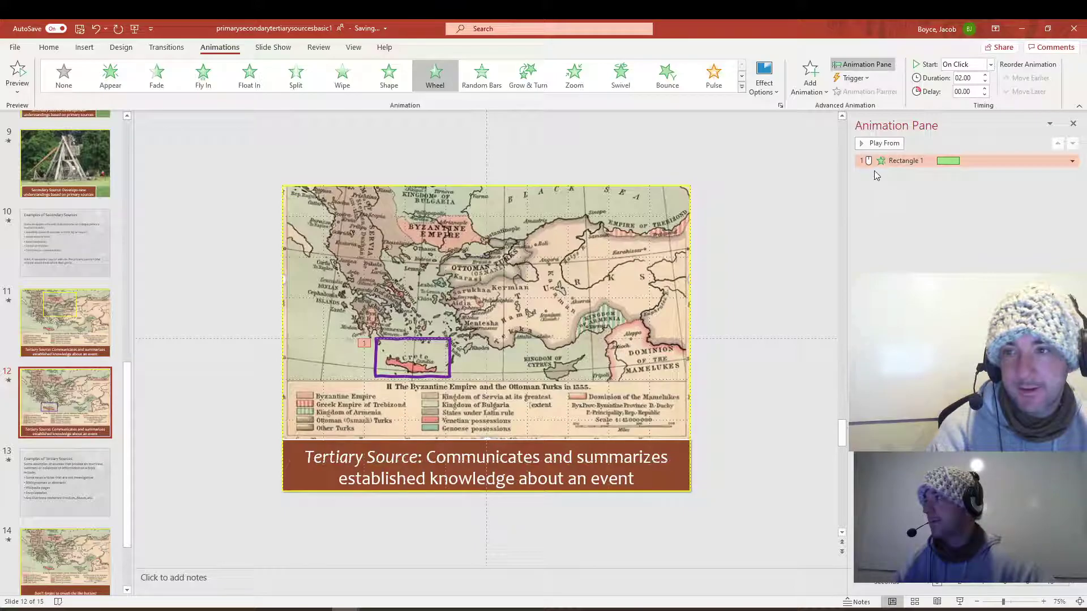
{"action": "right_click", "coordinate": [906, 162]}
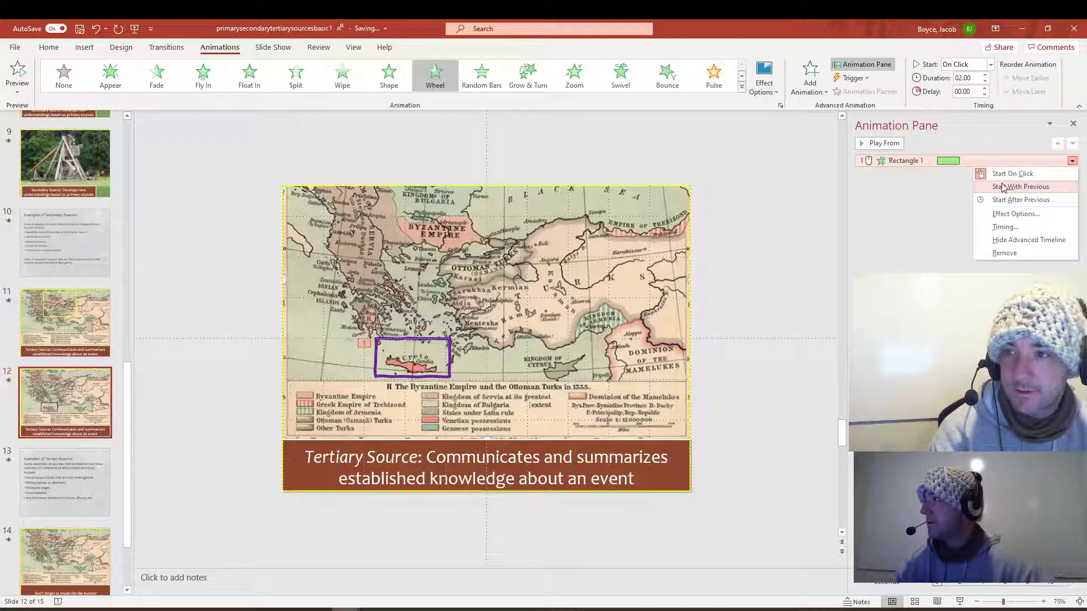
{"action": "left_click", "coordinate": [1002, 202]}
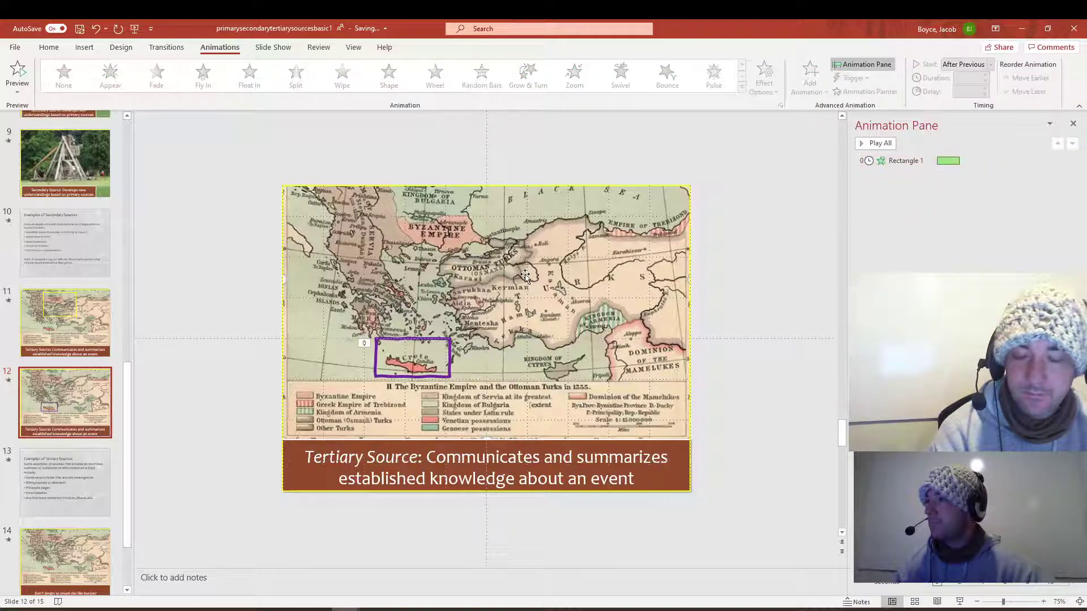
- Select the purple rectangle together with the cropped Crete picture and apply the Grow/Shrink animation to both
{"action": "left_click", "coordinate": [431, 360]}
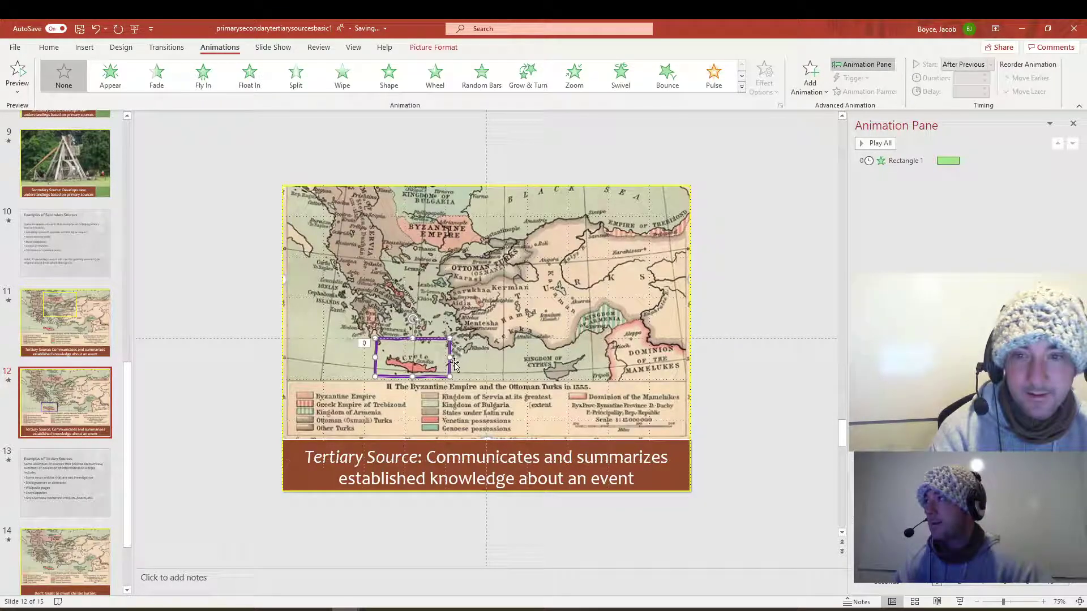
{"action": "left_click", "coordinate": [436, 341]}
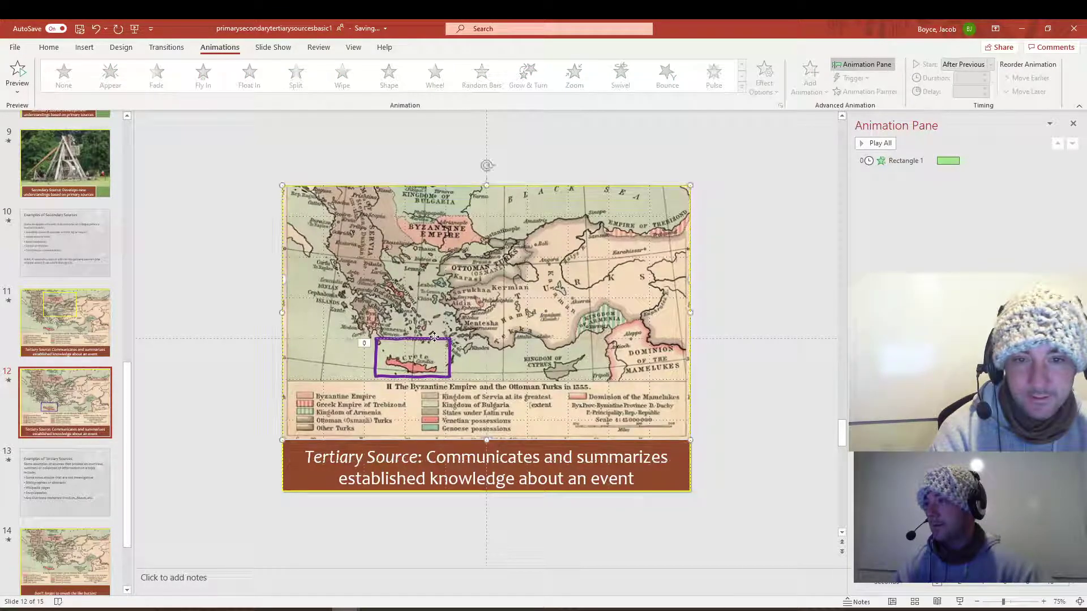
{"action": "left_click", "coordinate": [450, 347]}
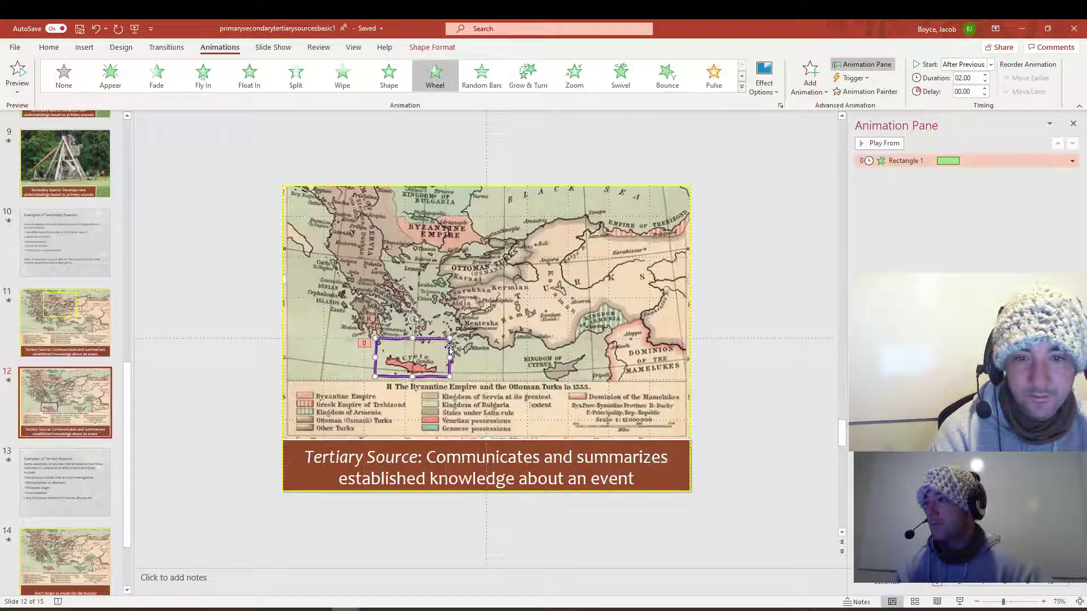
{"action": "left_click", "coordinate": [426, 357], "text": "shift"}
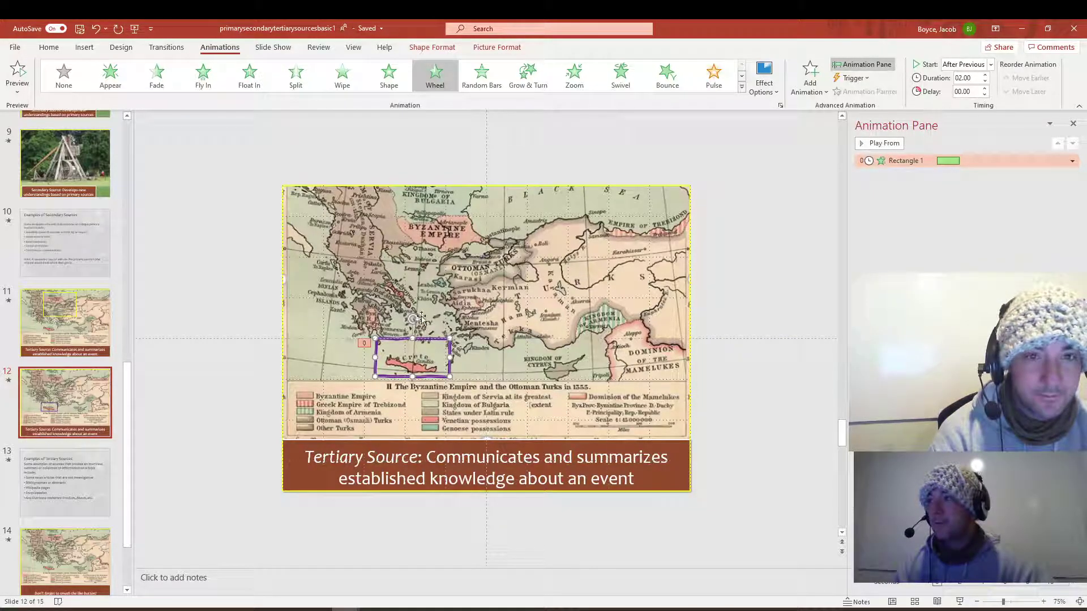
{"action": "left_click", "coordinate": [742, 77]}
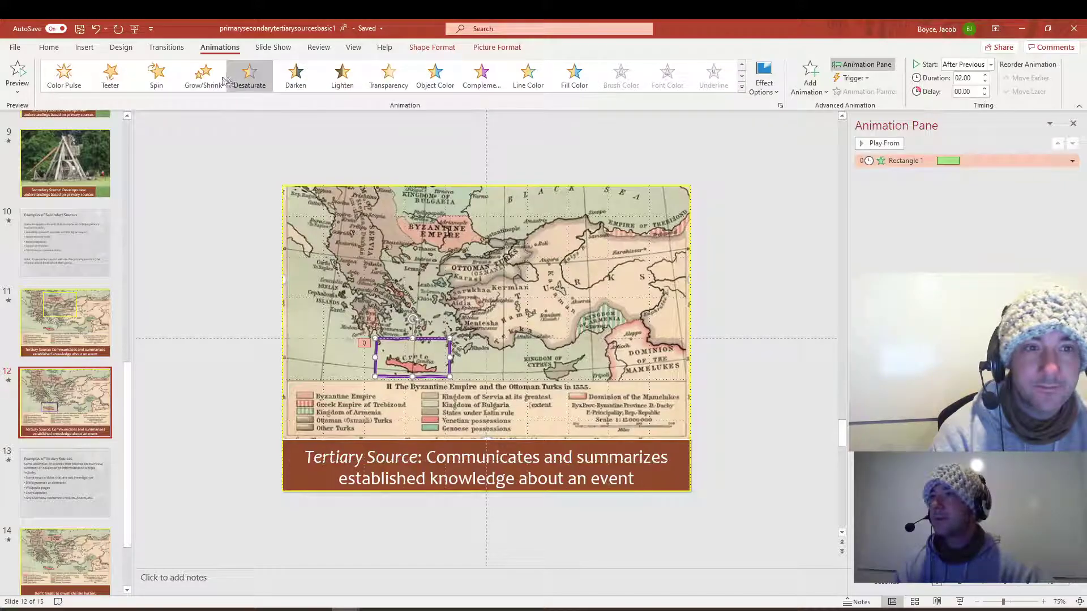
{"action": "left_click", "coordinate": [205, 79]}
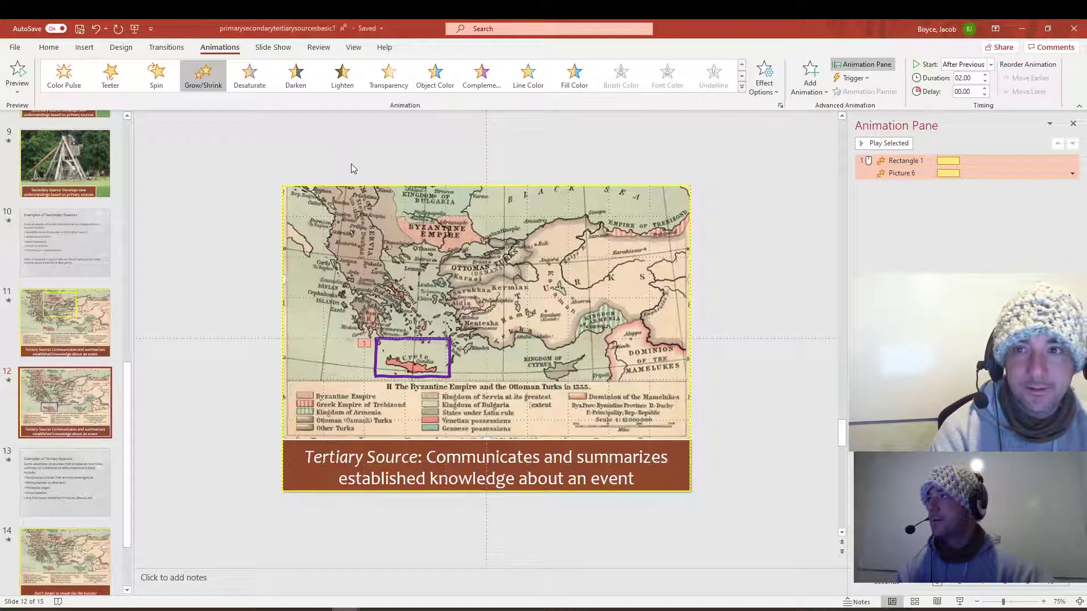
{"action": "right_click", "coordinate": [426, 356]}
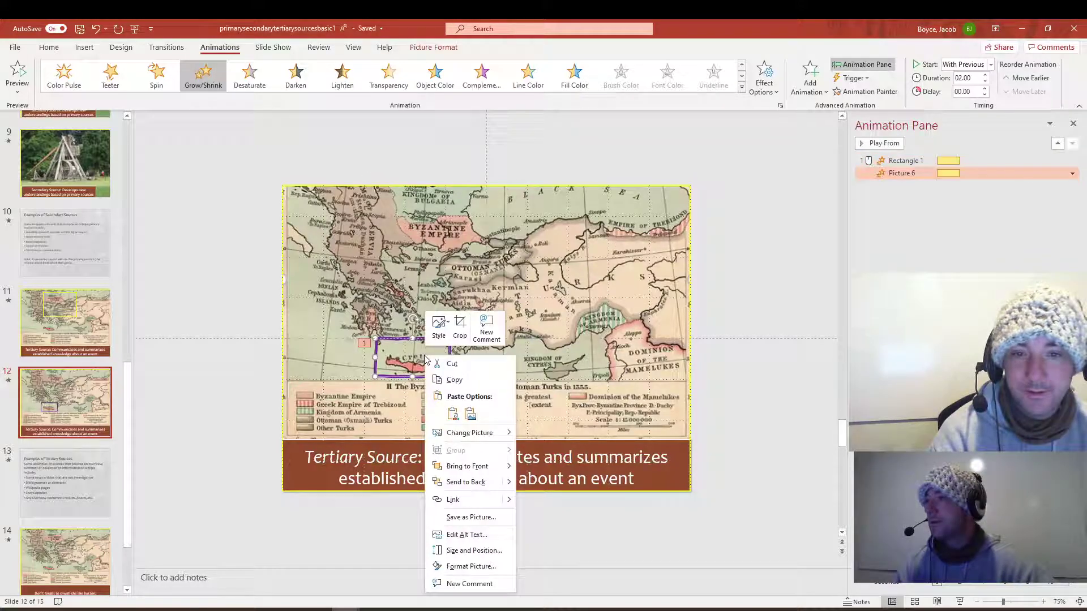
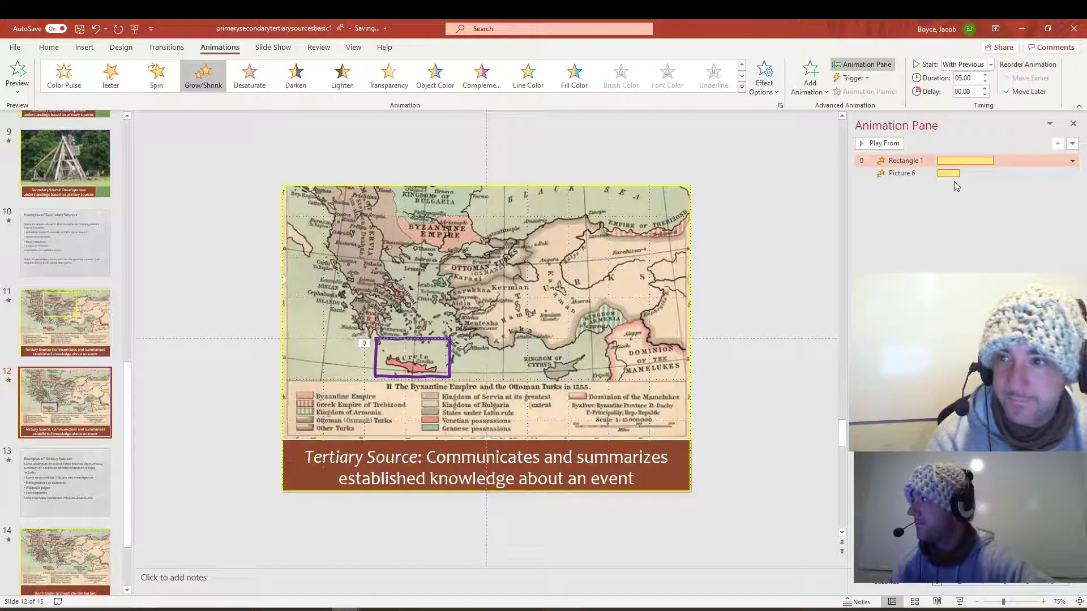
- Set the Grow/Shrink size of the cropped Crete picture to a custom 400%
{"action": "double_click", "coordinate": [924, 178]}
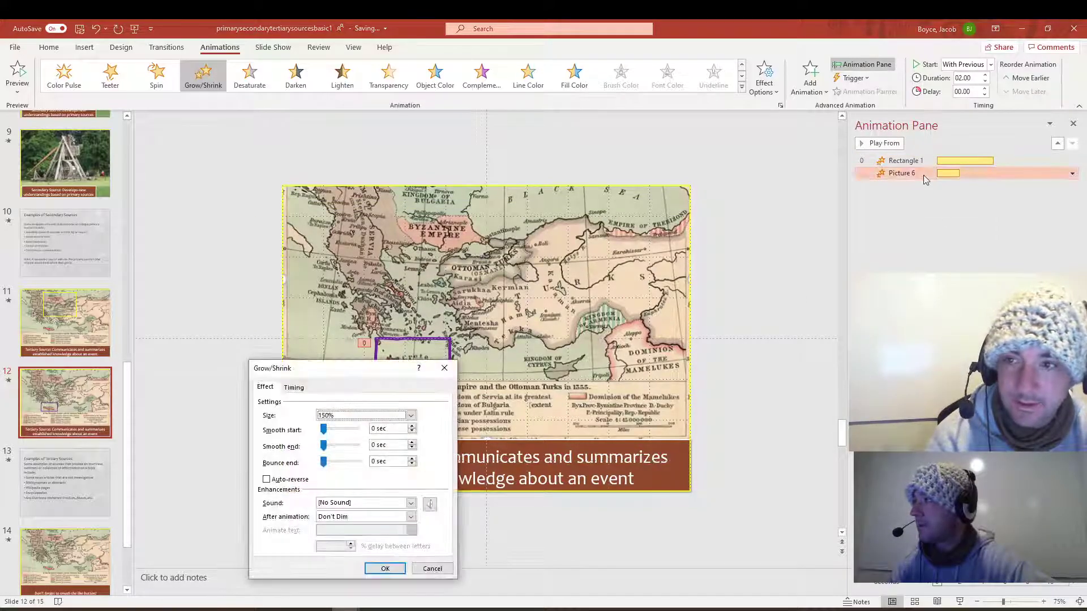
{"action": "left_click", "coordinate": [358, 417]}
{"action": "left_click", "coordinate": [358, 418]}
{"action": "left_click", "coordinate": [360, 418]}
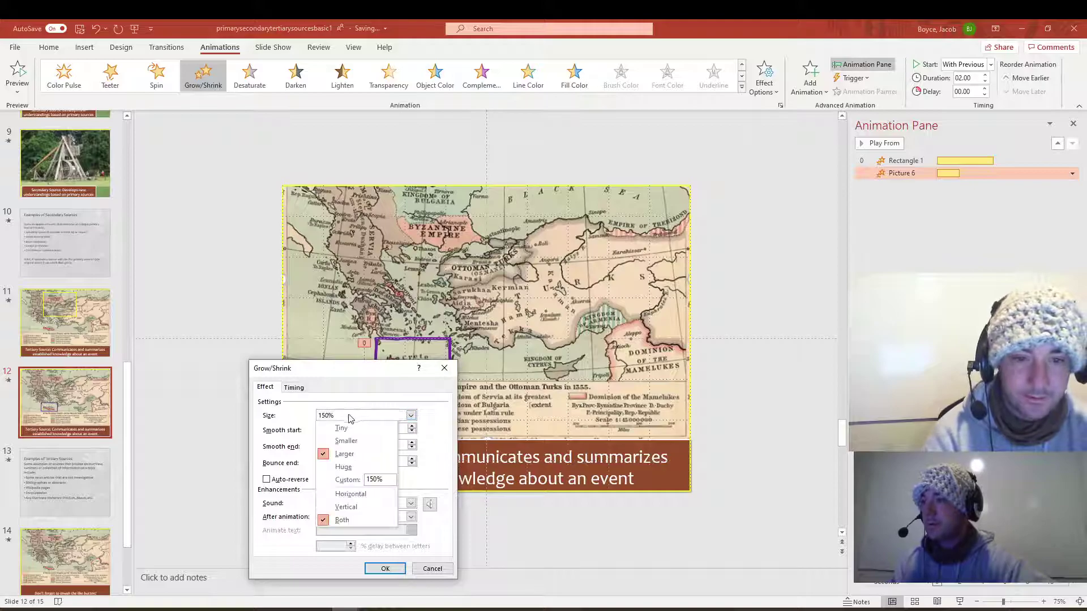
{"action": "left_click", "coordinate": [360, 486]}
{"action": "type", "text": "4"}
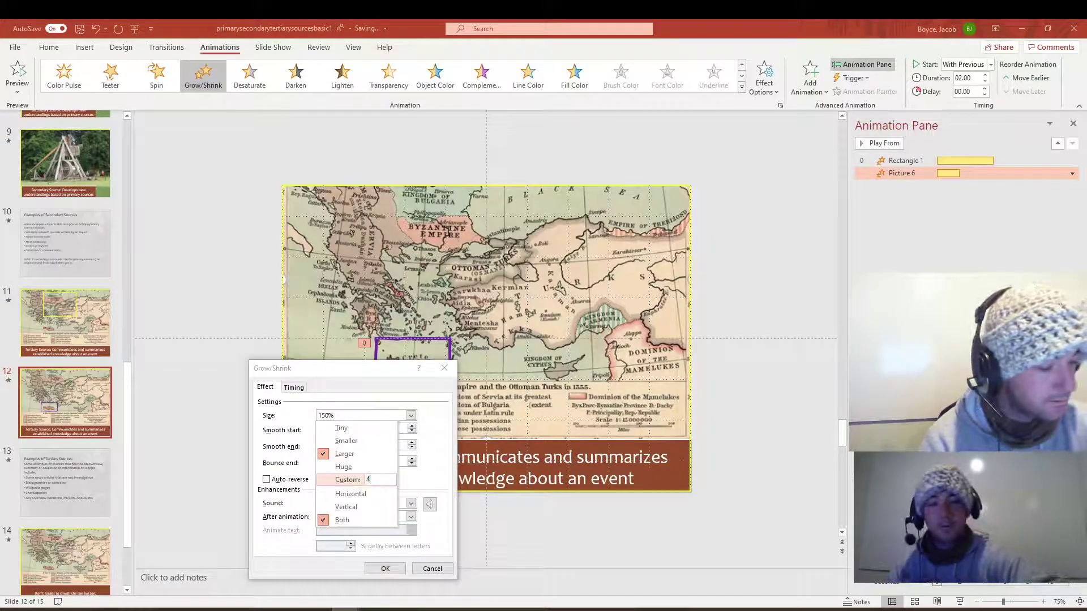
{"action": "type", "text": "00"}
{"action": "key", "text": "Return"}
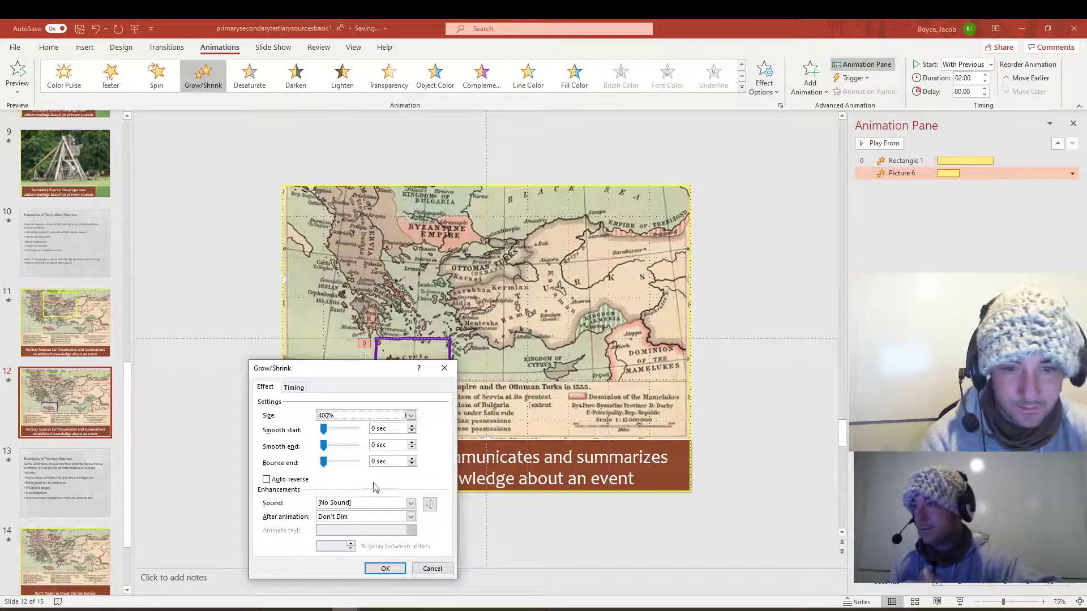
- Set the Crete picture's Grow/Shrink duration to 5 seconds (Very Slow) and preview the animation
{"action": "left_click", "coordinate": [294, 388]}
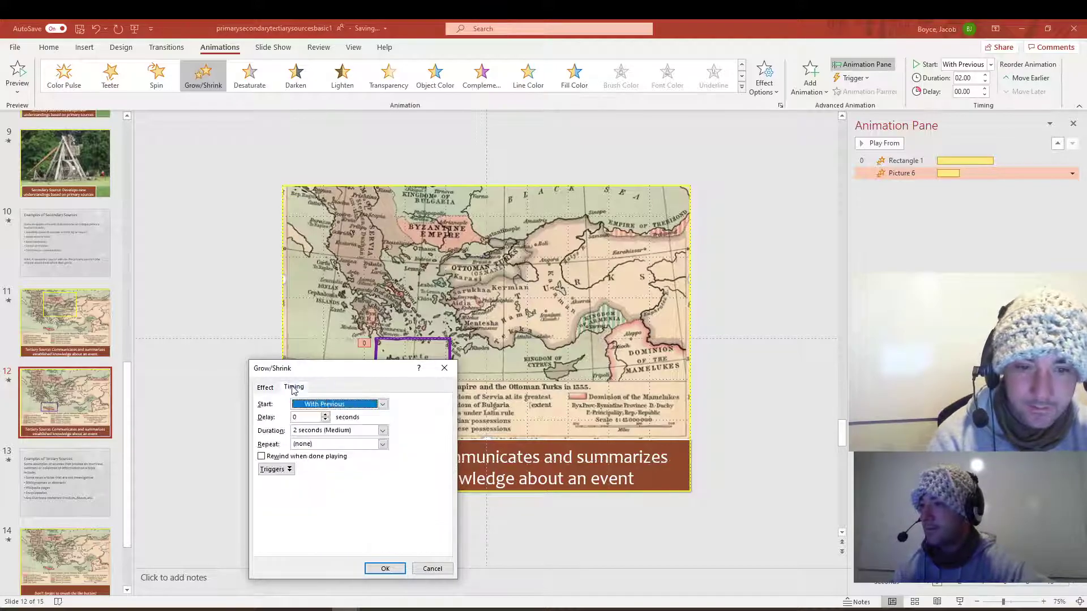
{"action": "left_click", "coordinate": [335, 431]}
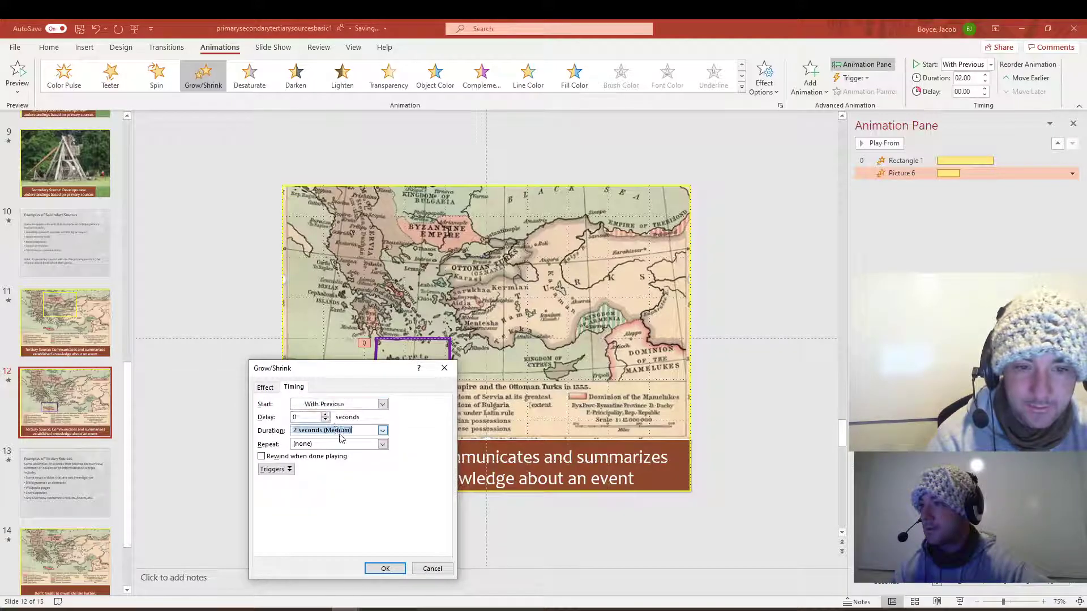
{"action": "left_click", "coordinate": [384, 431]}
{"action": "left_click", "coordinate": [363, 447]}
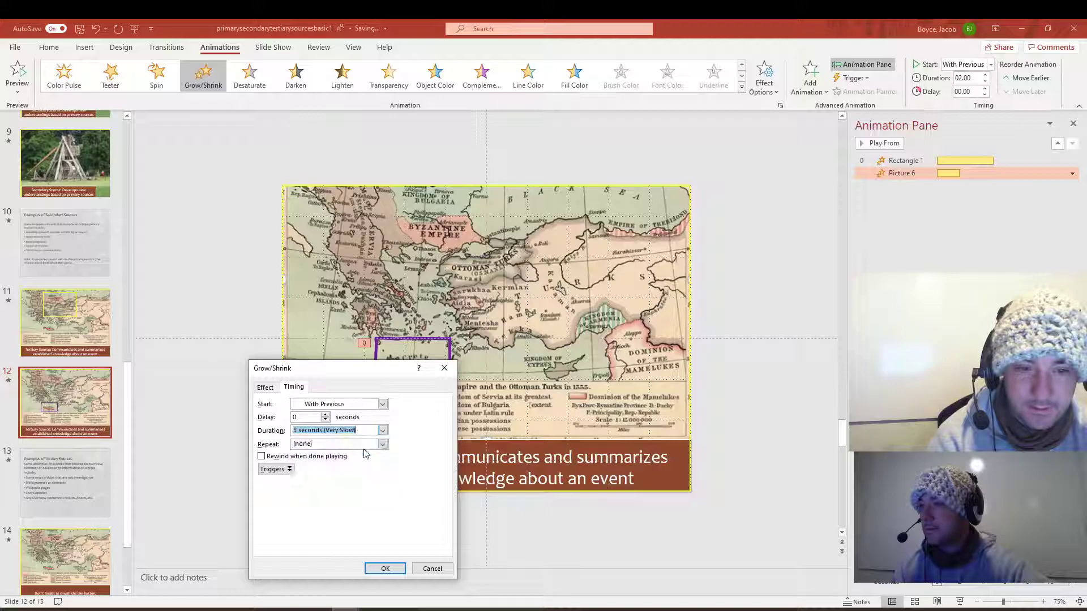
{"action": "left_click", "coordinate": [385, 569]}
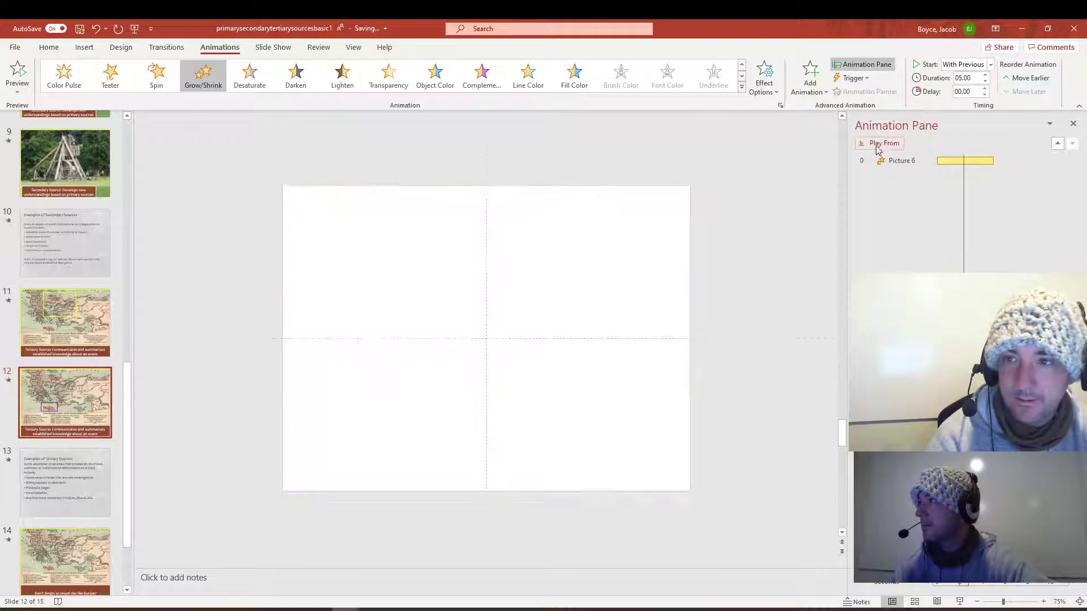
{"action": "left_click", "coordinate": [879, 145]}
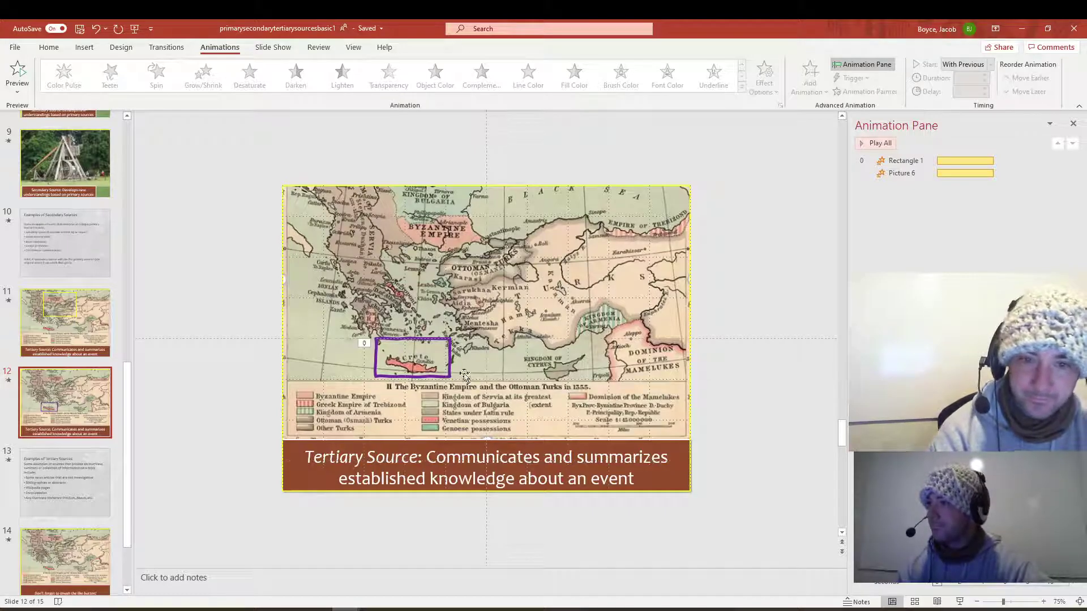
- Add a Lines motion path to the purple rectangle and cropped Crete picture, ending the rectangle's path near the middle of the map
{"action": "left_click", "coordinate": [449, 360]}
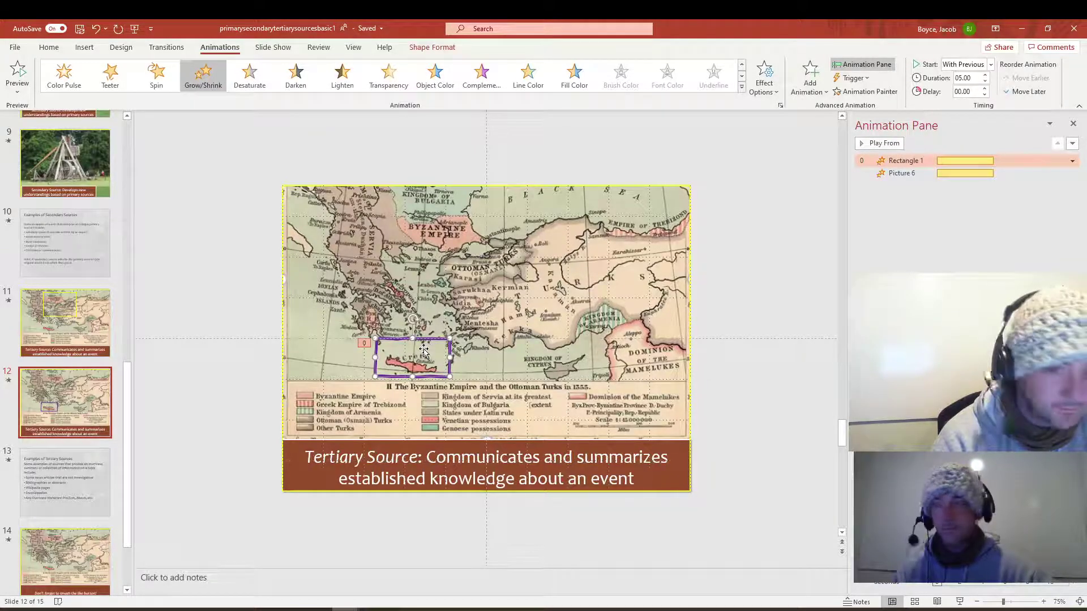
{"action": "left_click", "coordinate": [421, 358], "text": "shift"}
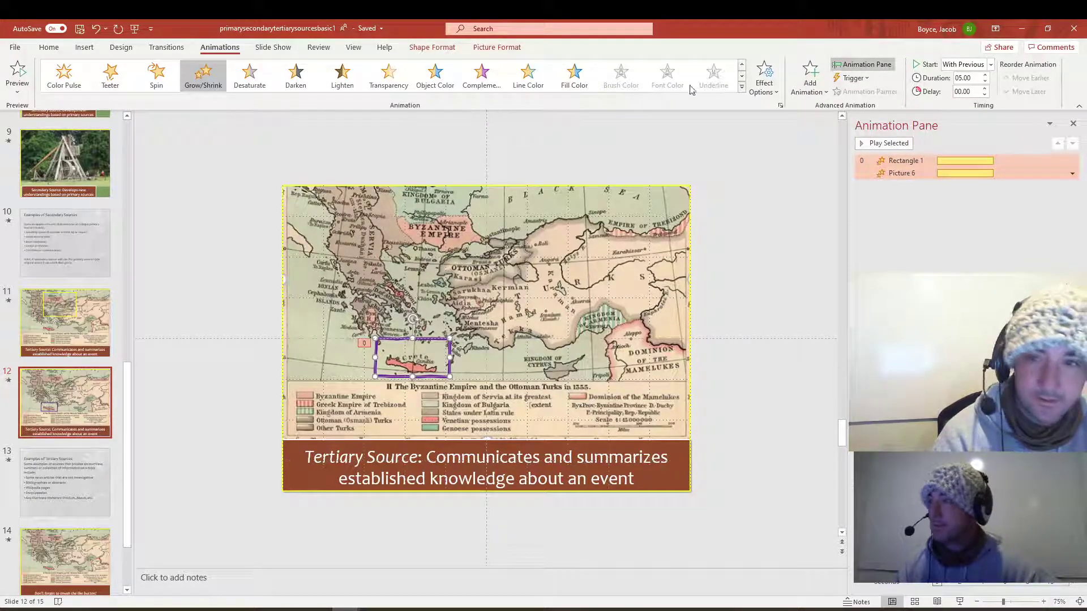
{"action": "left_click", "coordinate": [813, 91]}
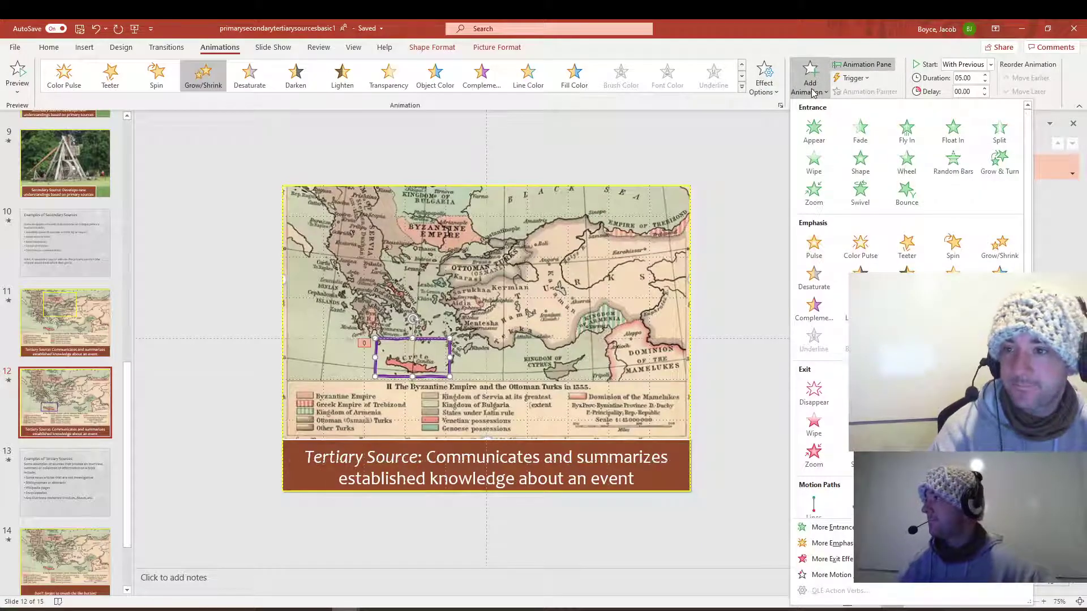
{"action": "left_click", "coordinate": [813, 501]}
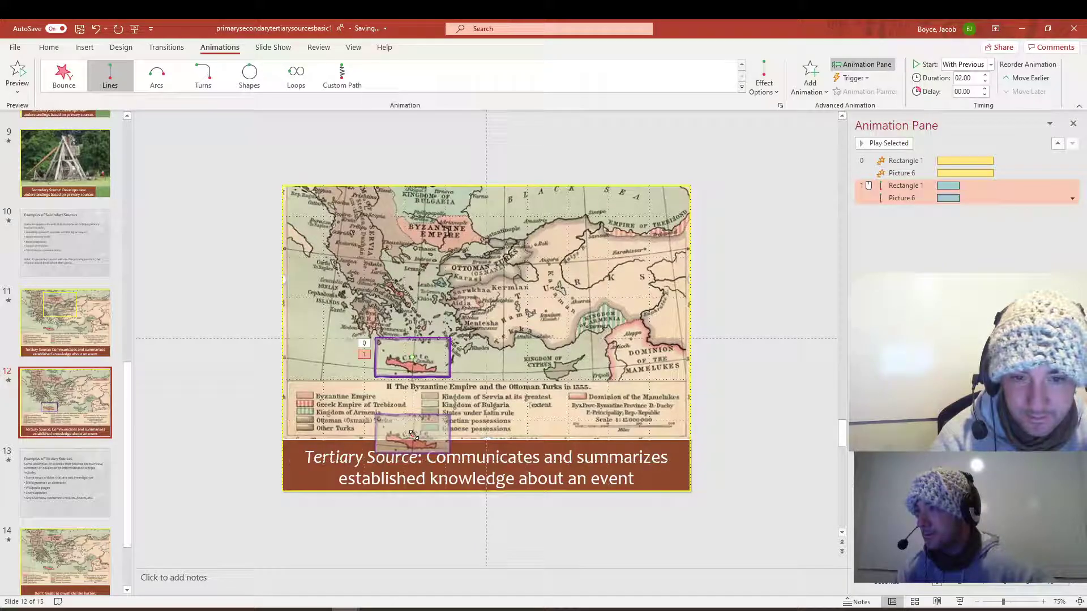
{"action": "left_click_drag", "start_coordinate": [413, 434], "coordinate": [491, 295]}
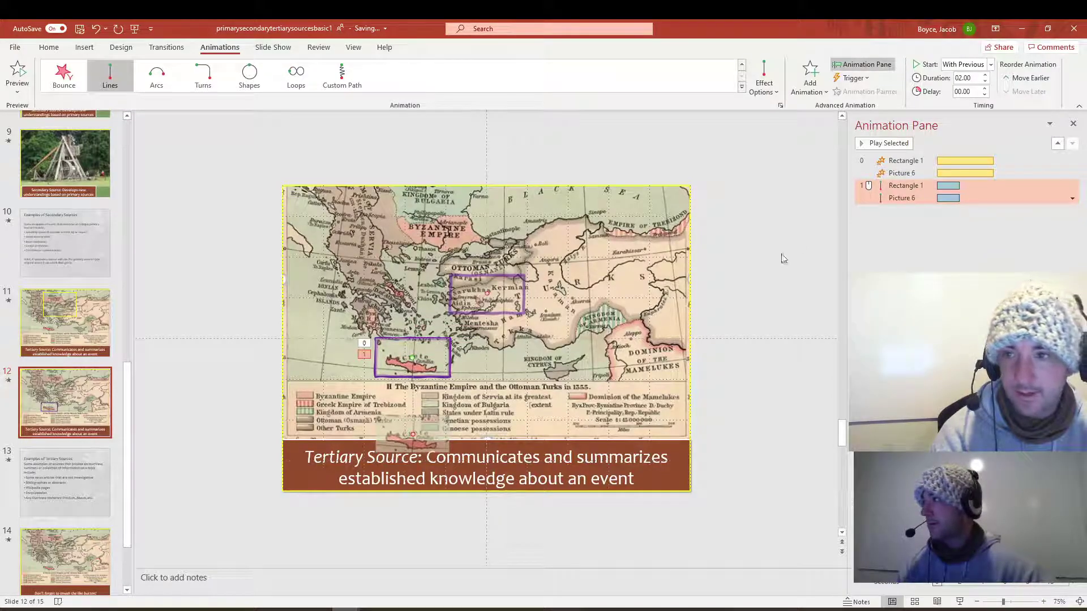
- Set the duration of both Lines motion paths to 5 seconds (Very Slow)
{"action": "left_click", "coordinate": [944, 196]}
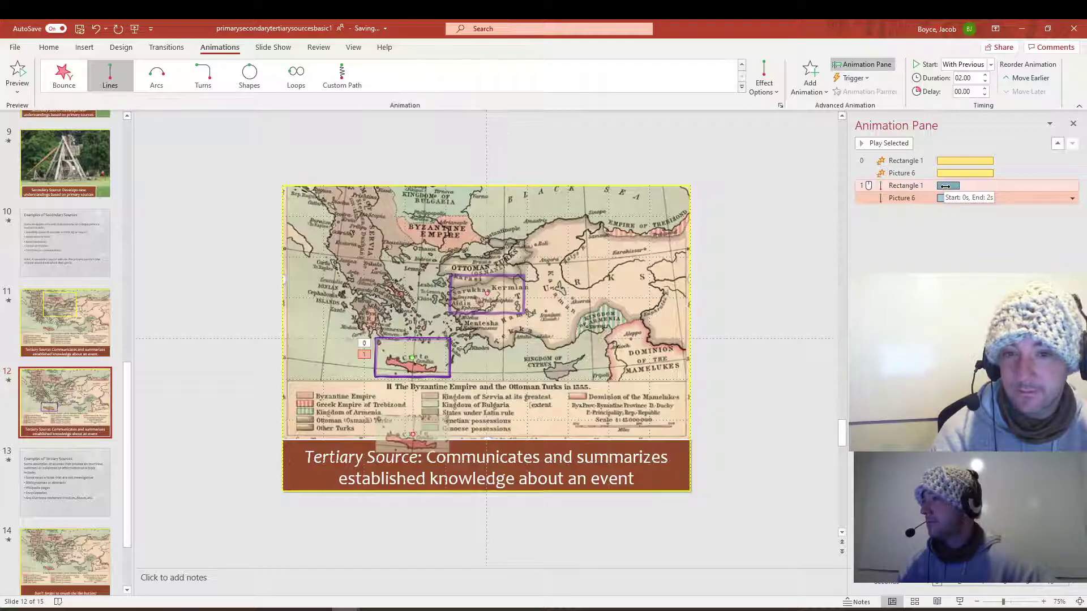
{"action": "right_click", "coordinate": [945, 186]}
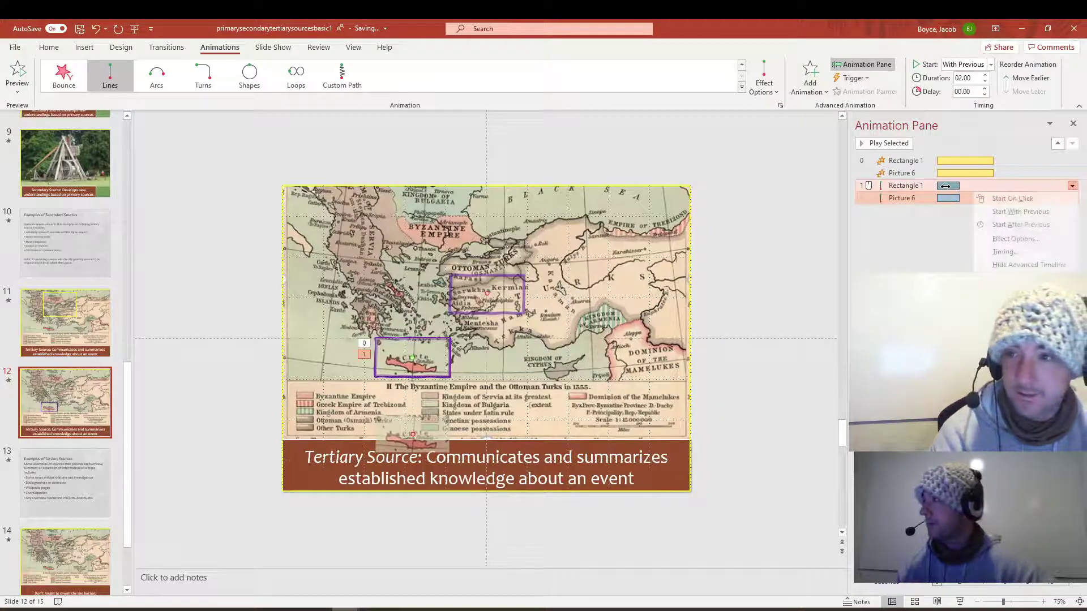
{"action": "key", "text": "Escape"}
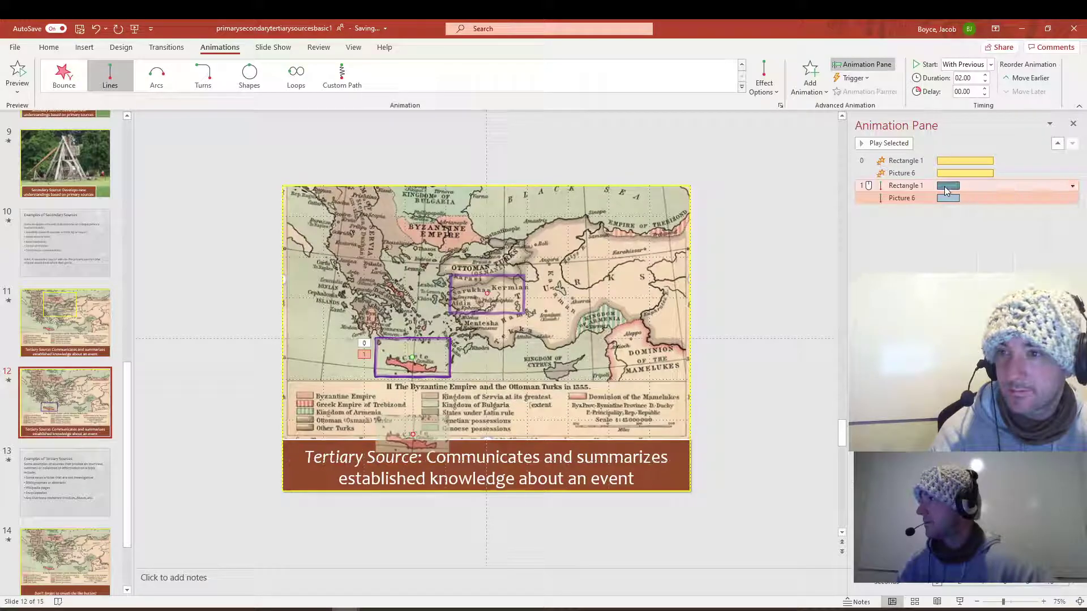
{"action": "double_click", "coordinate": [947, 191]}
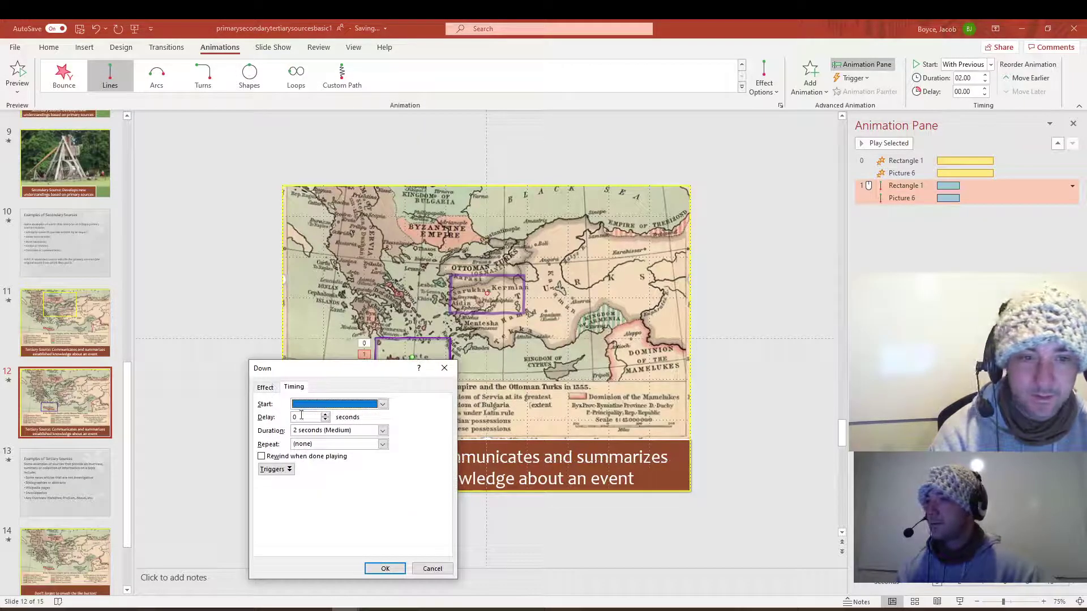
{"action": "left_click", "coordinate": [336, 430]}
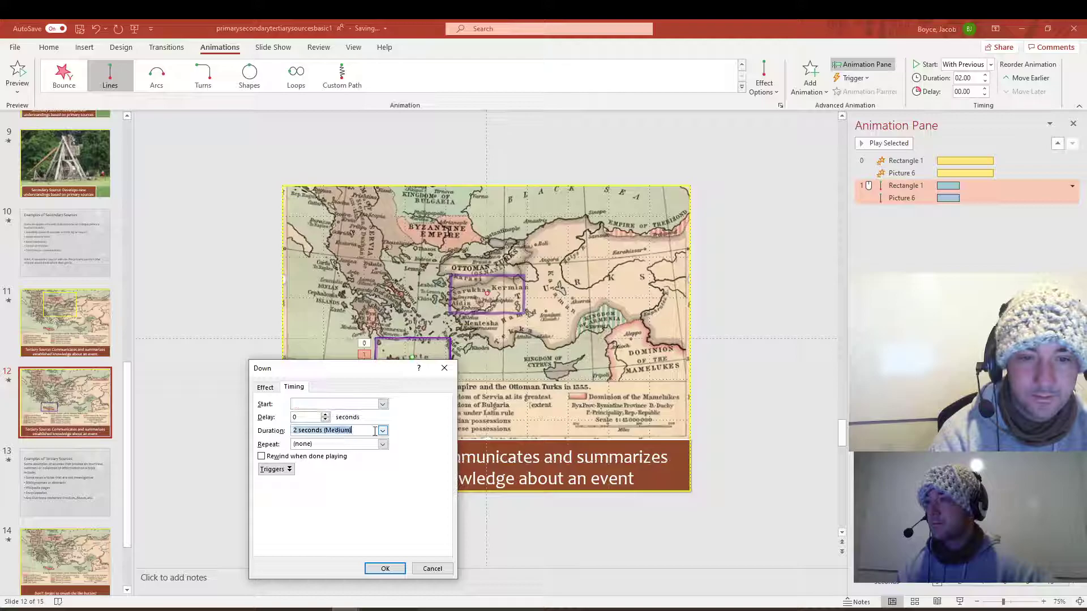
{"action": "left_click", "coordinate": [383, 430]}
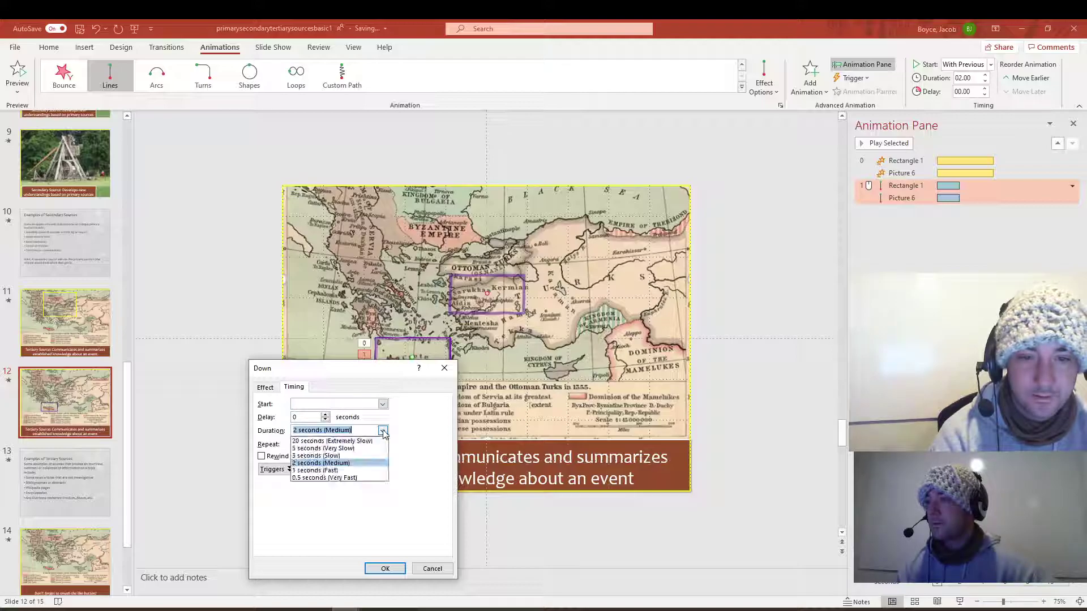
{"action": "left_click", "coordinate": [357, 448]}
{"action": "left_click", "coordinate": [385, 569]}
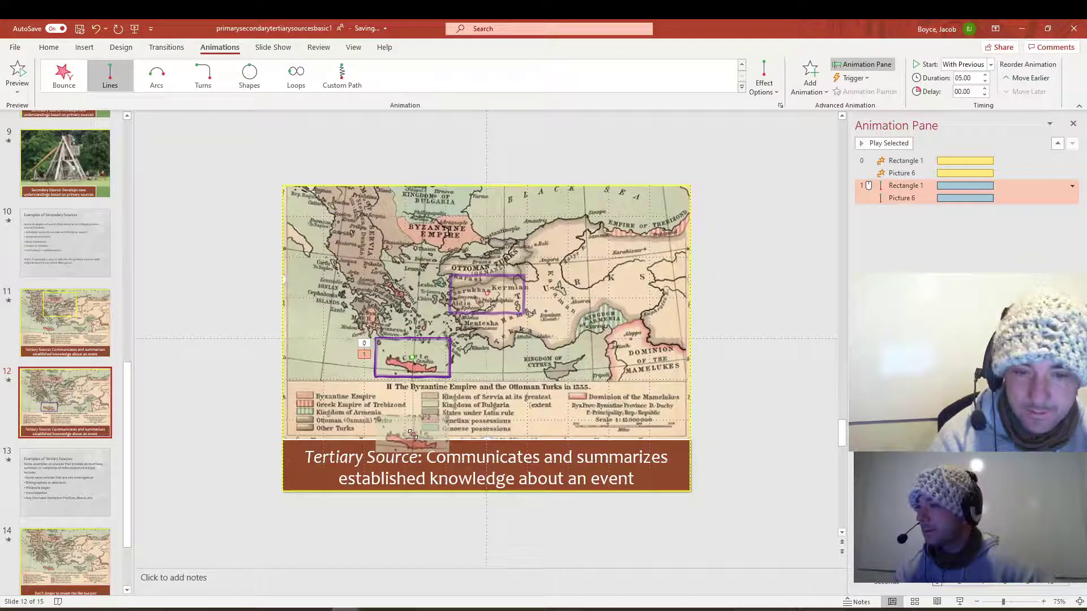
- Move the end point of the Crete picture's motion path onto the end point of the rectangle's path
{"action": "left_click_drag", "start_coordinate": [411, 433], "coordinate": [486, 294]}
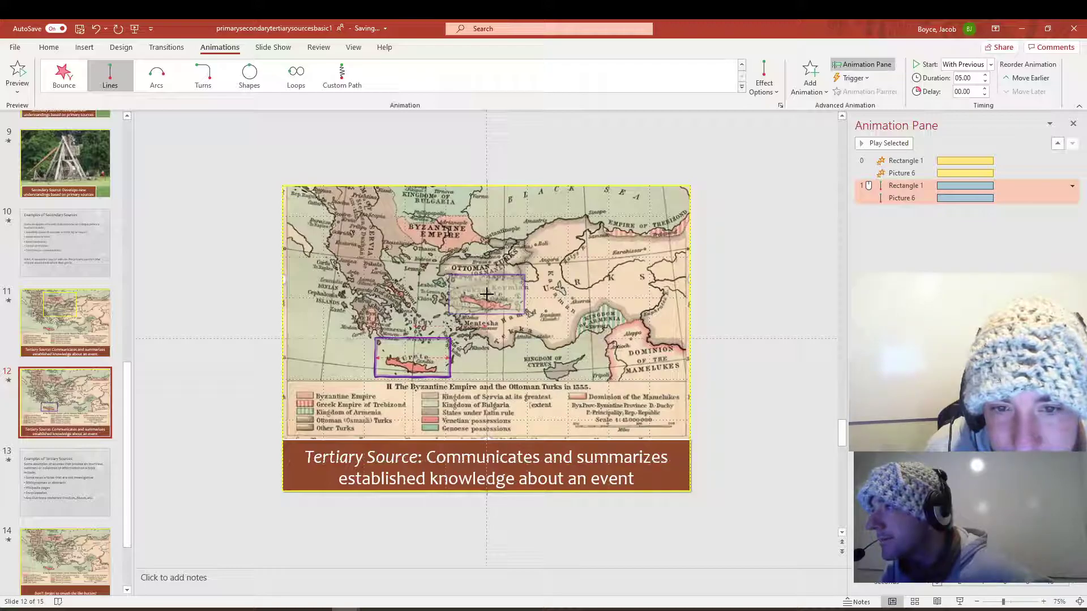
{"action": "left_click_drag", "start_coordinate": [487, 294], "coordinate": [486, 293]}
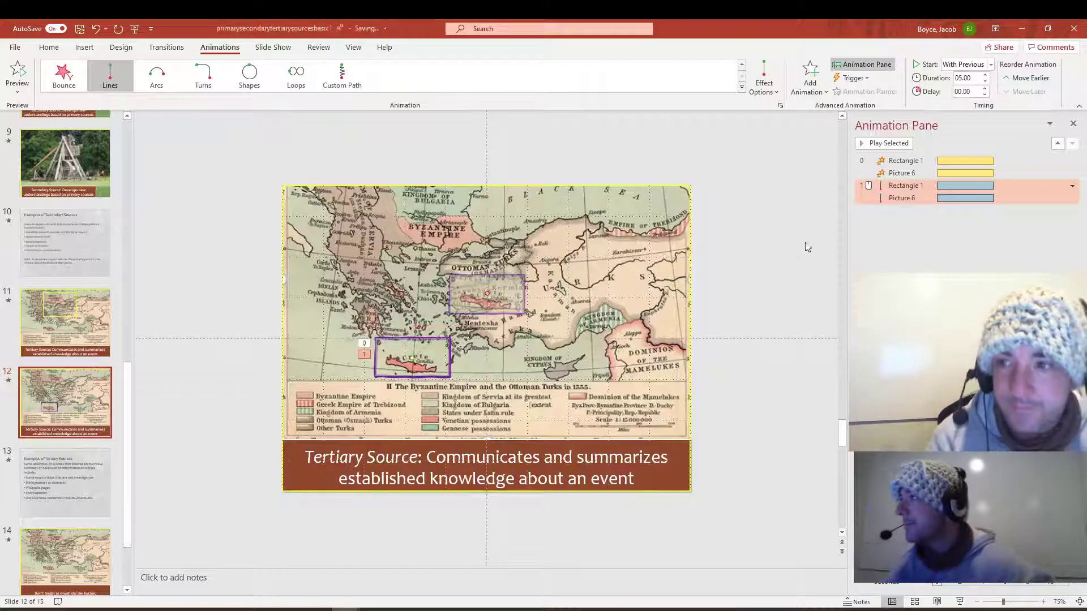
{"action": "left_click", "coordinate": [897, 254]}
- Set the purple rectangle's motion path to start With Previous and preview the animations
{"action": "left_click", "coordinate": [883, 186]}
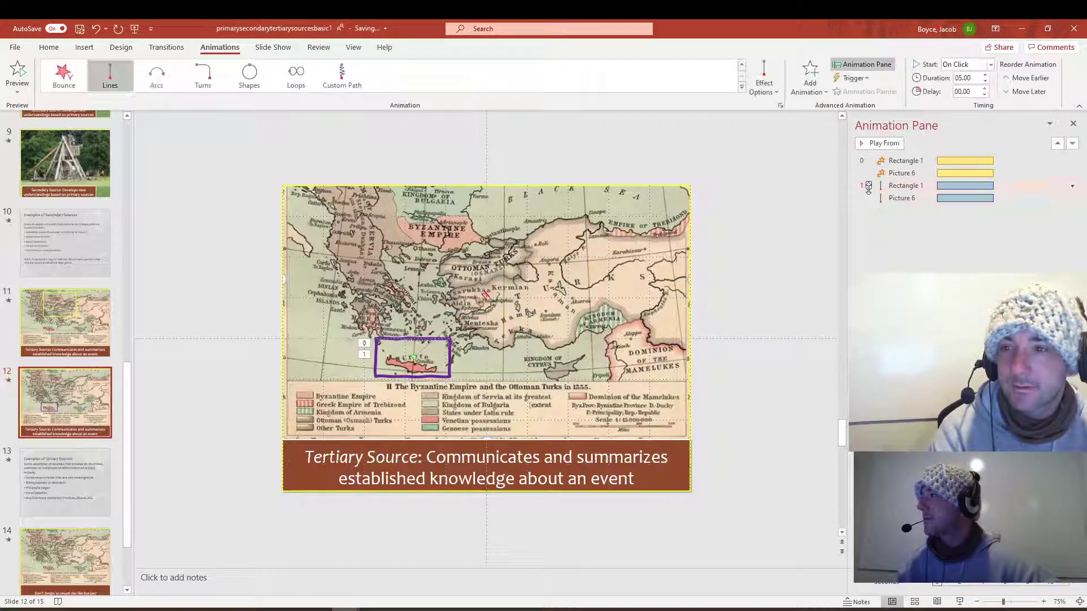
{"action": "left_click", "coordinate": [1072, 186]}
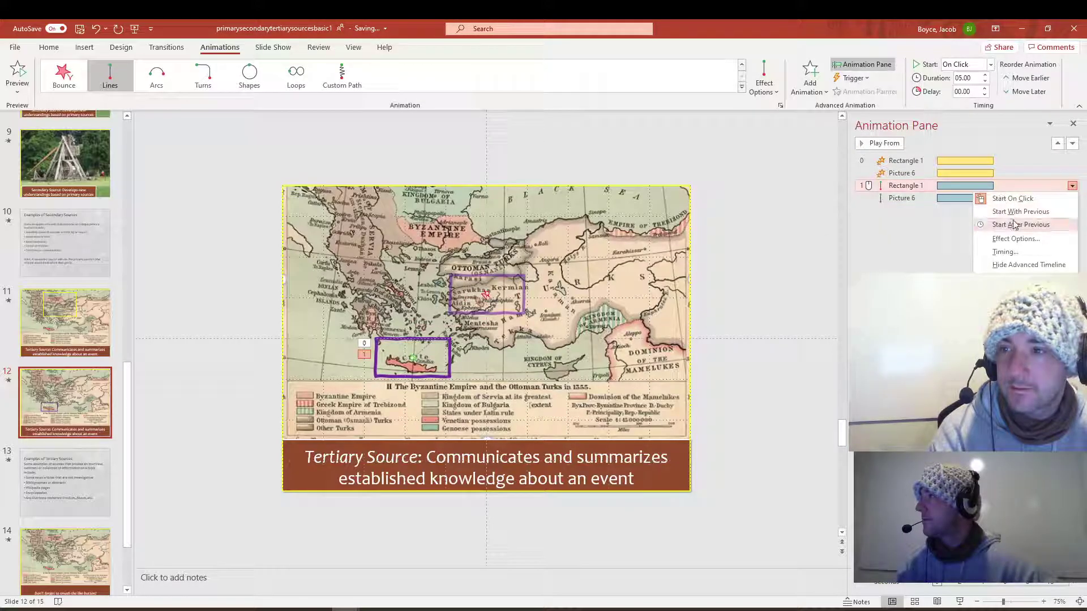
{"action": "left_click", "coordinate": [1021, 212]}
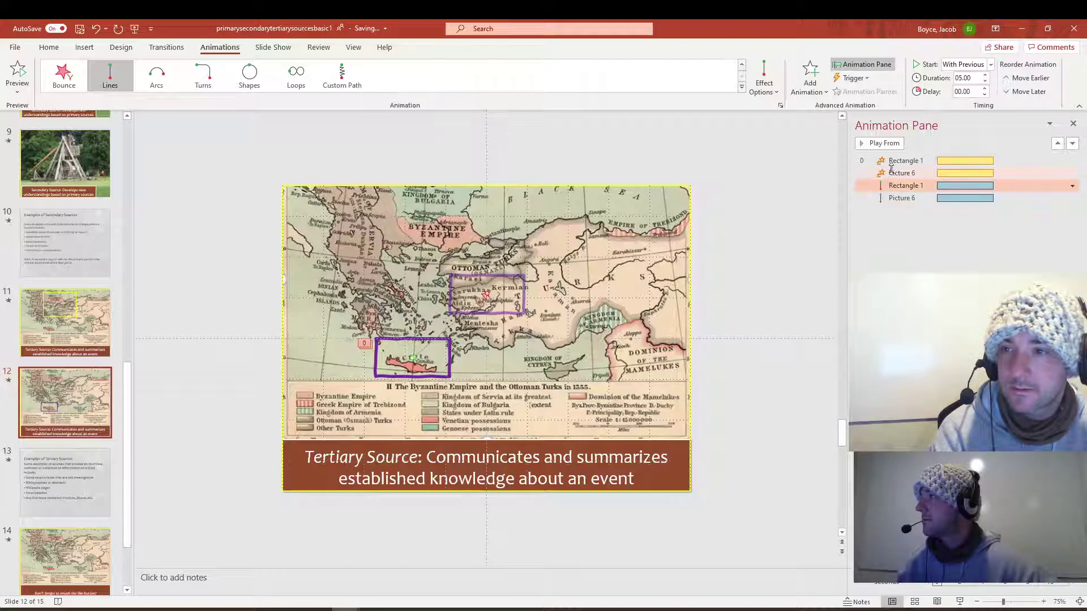
{"action": "left_click", "coordinate": [877, 144]}
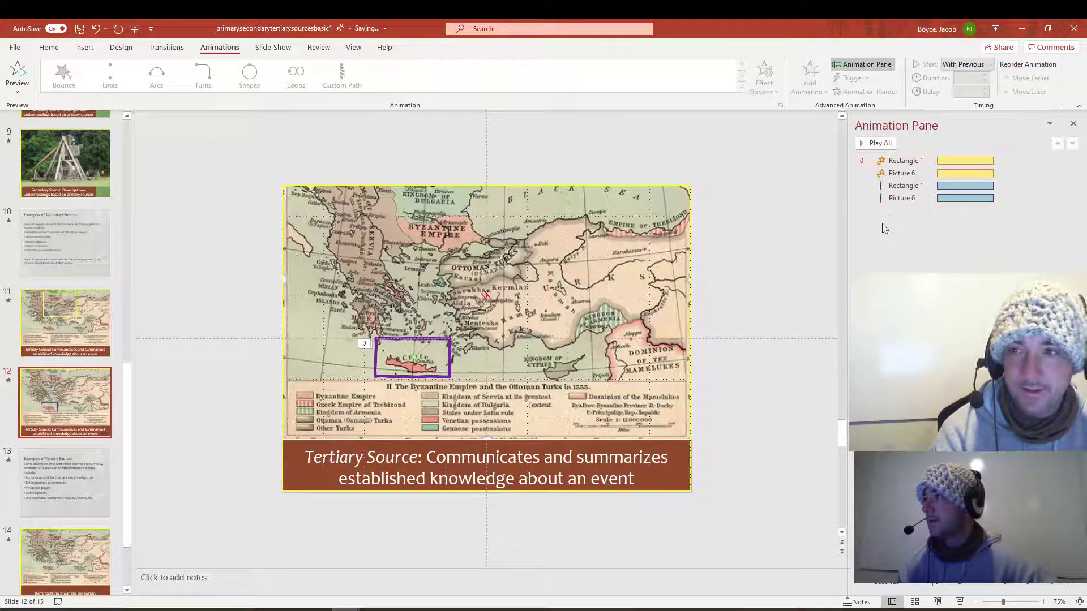
- Add a Wheel entrance animation to the purple rectangle in addition to its existing effects
{"action": "left_click", "coordinate": [361, 340]}
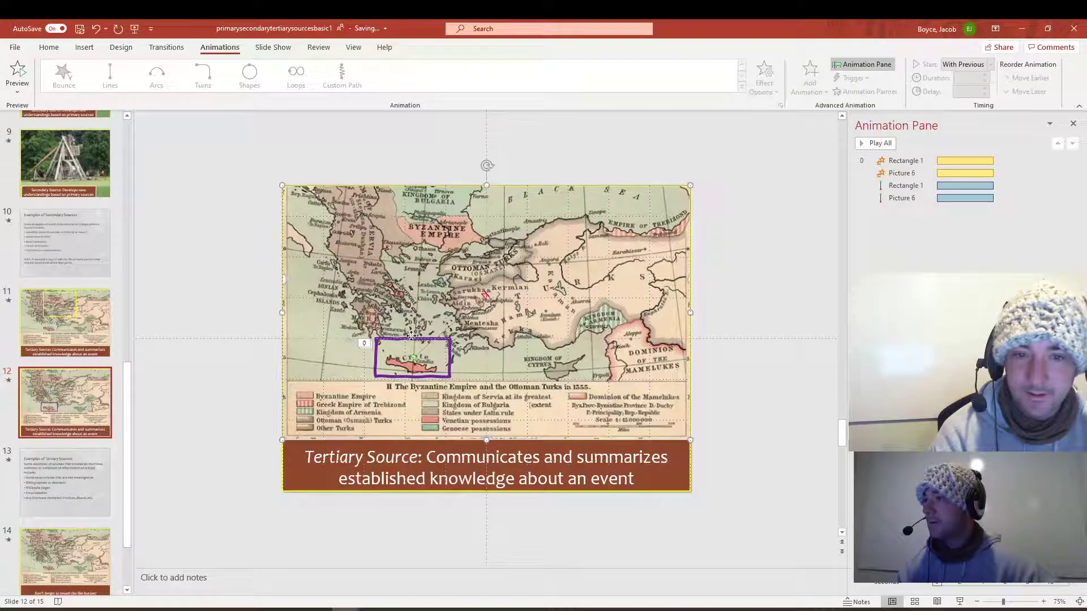
{"action": "left_click", "coordinate": [450, 357]}
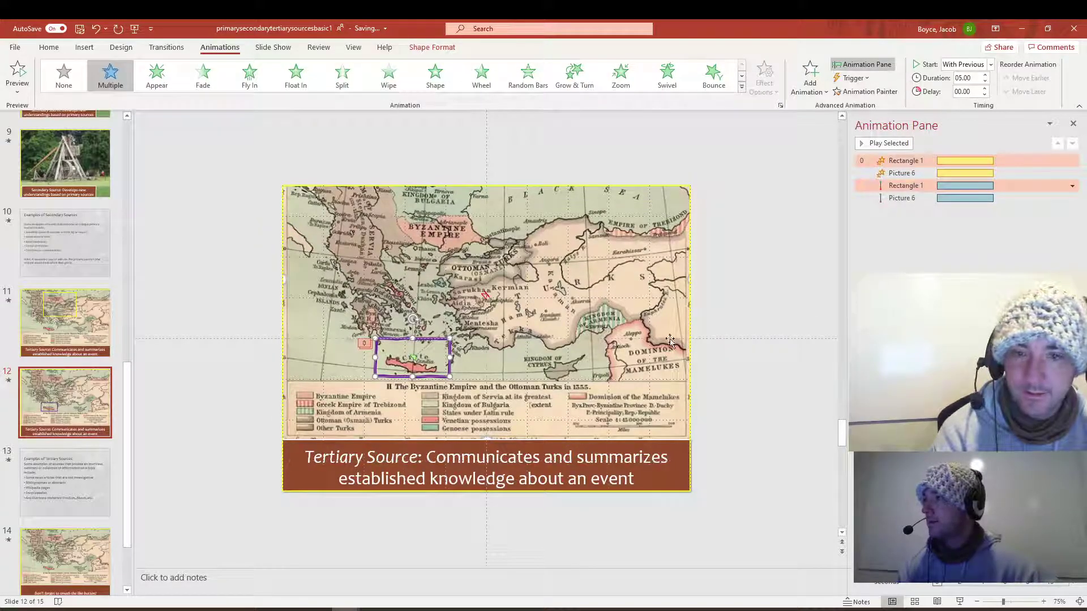
{"action": "left_click", "coordinate": [827, 94]}
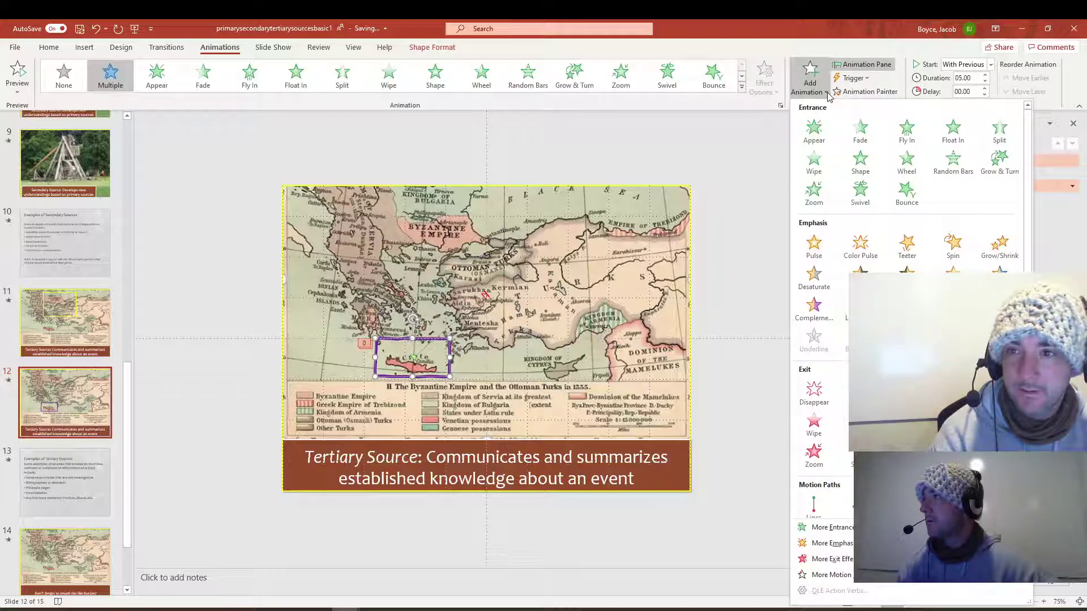
{"action": "left_click", "coordinate": [906, 160]}
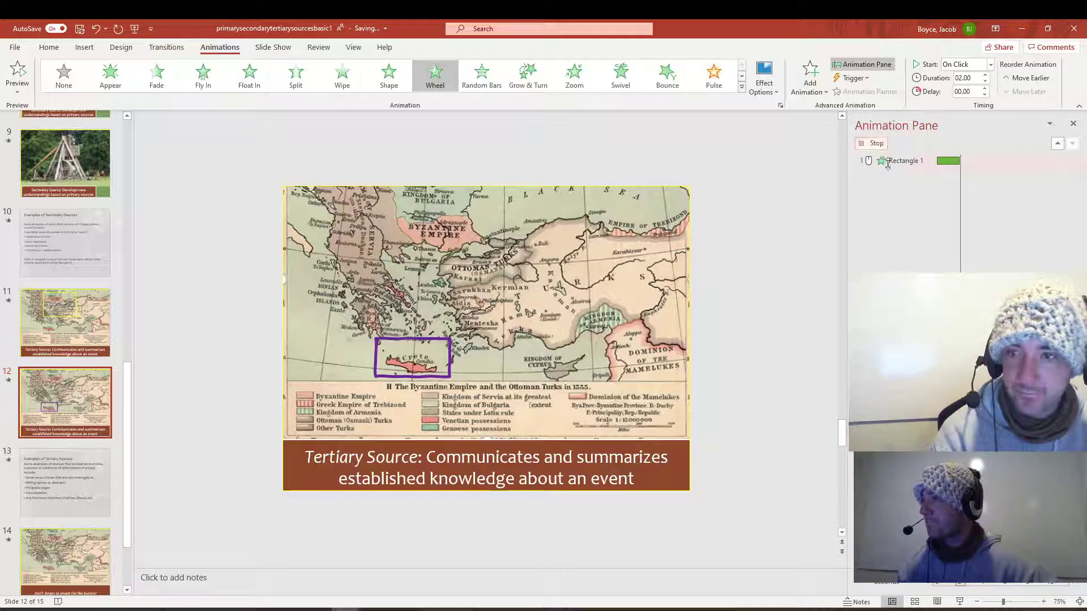
- Move the rectangle's Wheel animation to the beginning of the sequence and set it to start With Previous
{"action": "left_click_drag", "start_coordinate": [900, 210], "coordinate": [899, 159]}
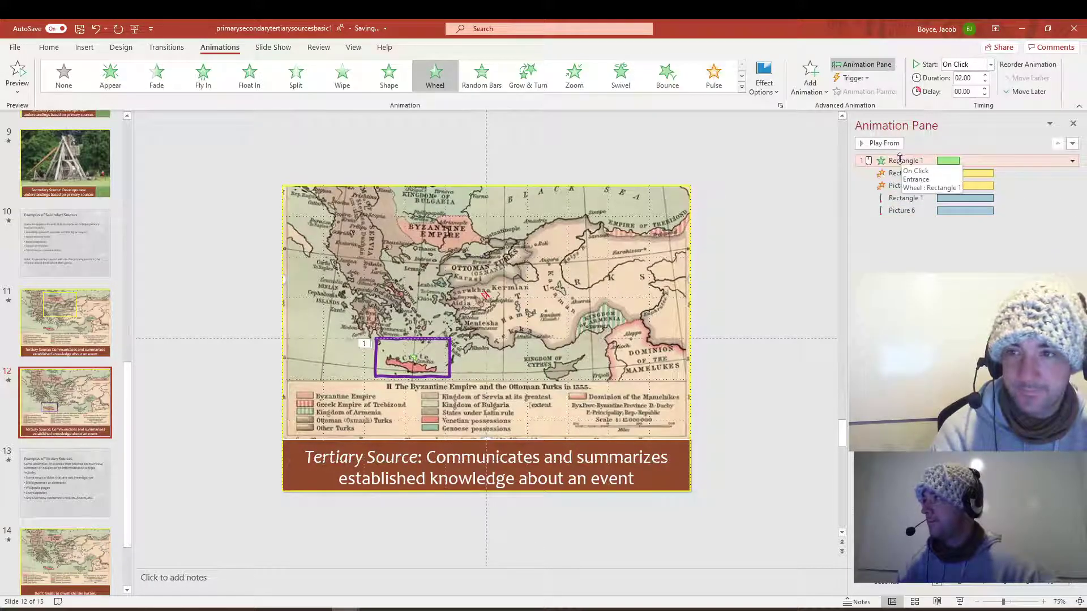
{"action": "left_click", "coordinate": [1071, 160]}
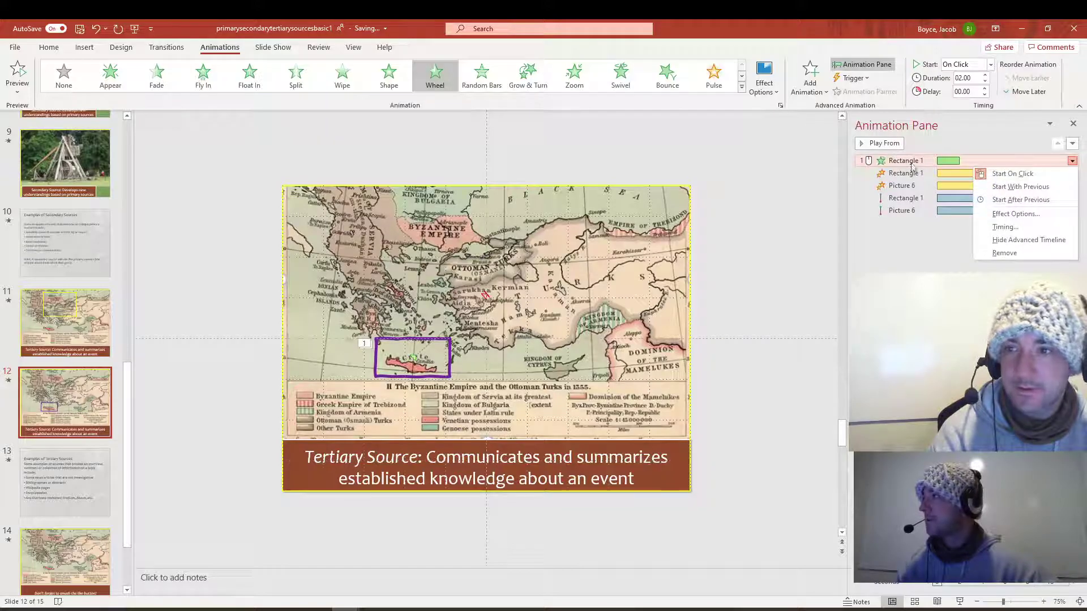
{"action": "left_click", "coordinate": [1044, 188]}
- Set the purple rectangle's Grow/Shrink effect to start After Previous and play slide 12 as a slide show to check the animations
{"action": "left_click", "coordinate": [912, 174]}
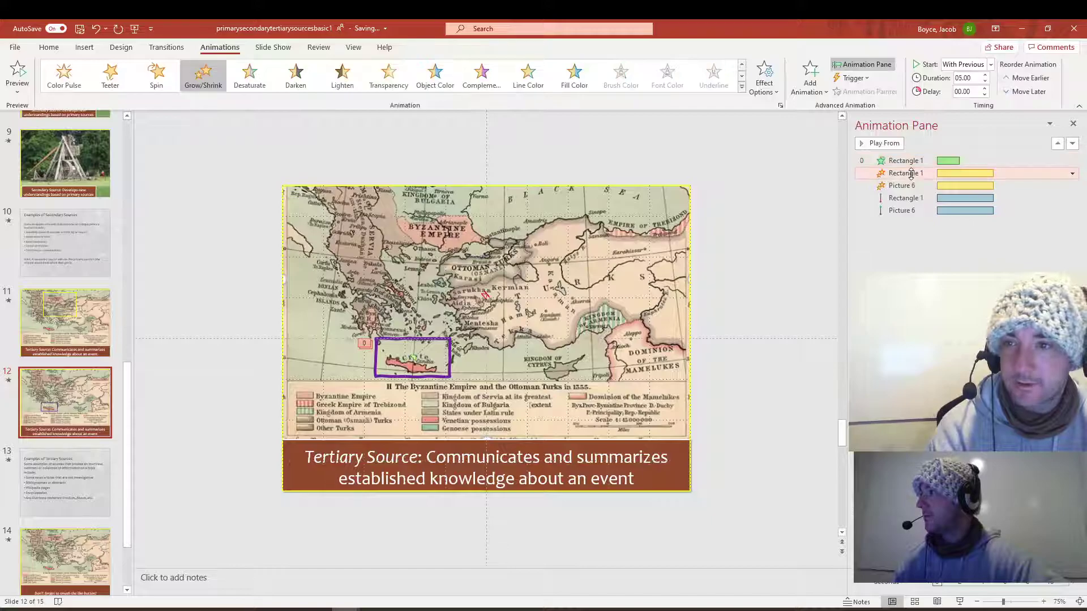
{"action": "right_click", "coordinate": [973, 177]}
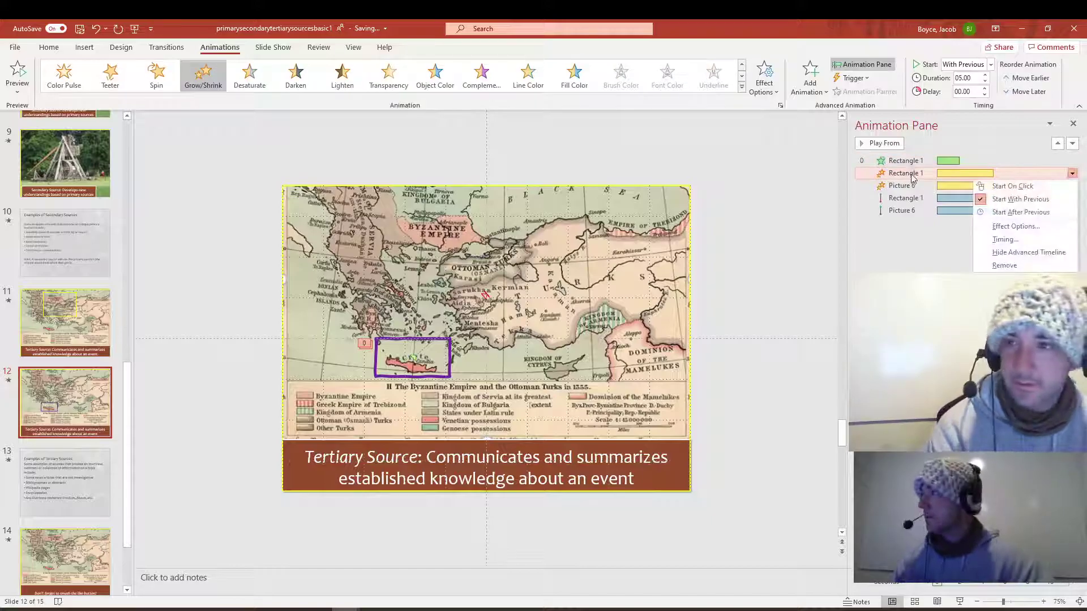
{"action": "left_click", "coordinate": [1021, 212]}
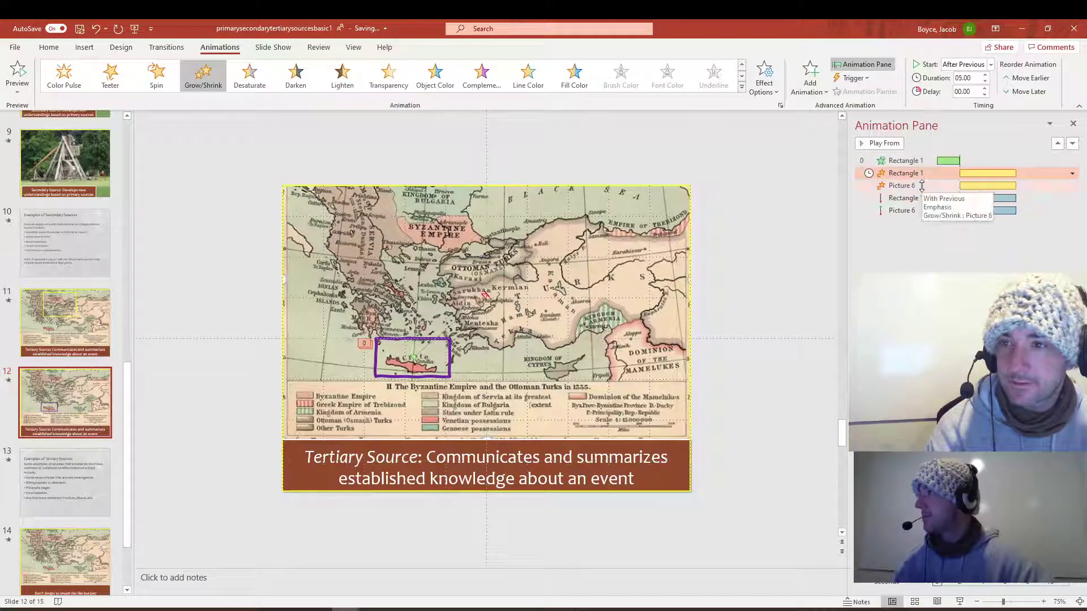
{"action": "left_click", "coordinate": [985, 289]}
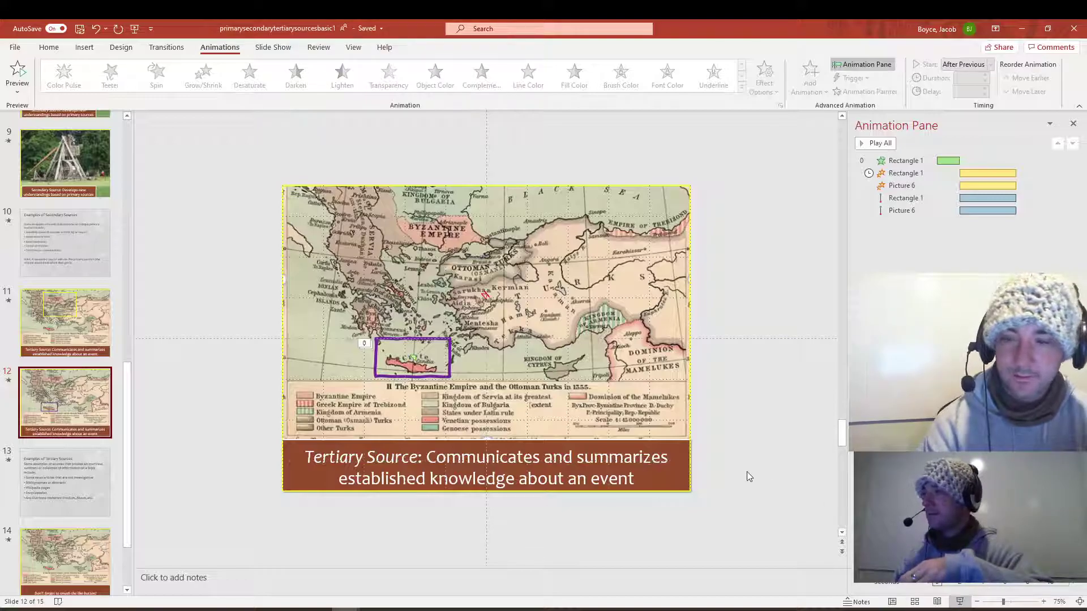
{"action": "key", "text": "shift+F5"}
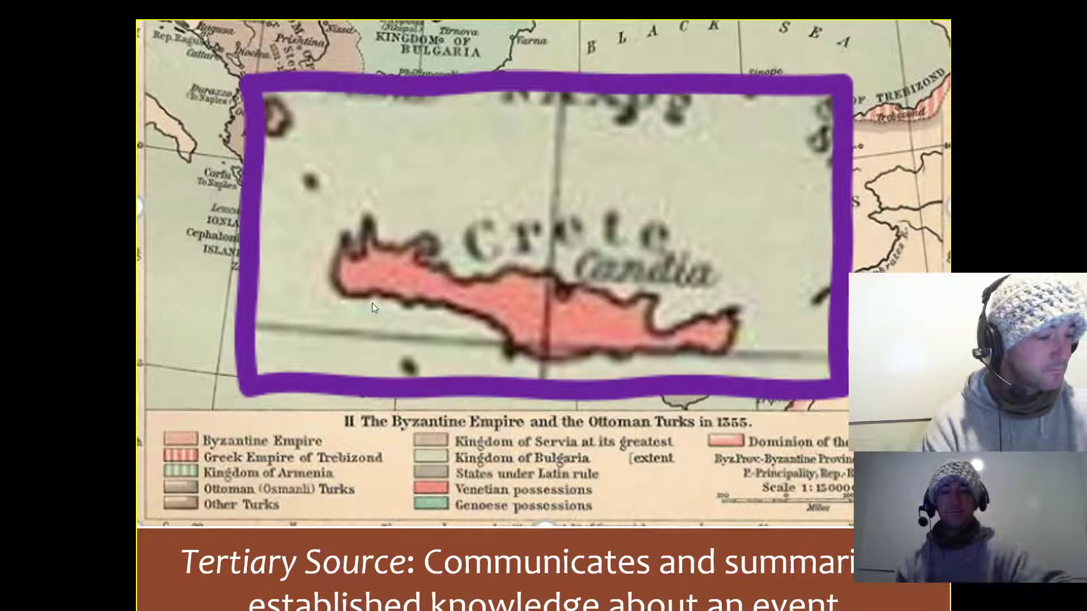
{"action": "key", "text": "Escape"}
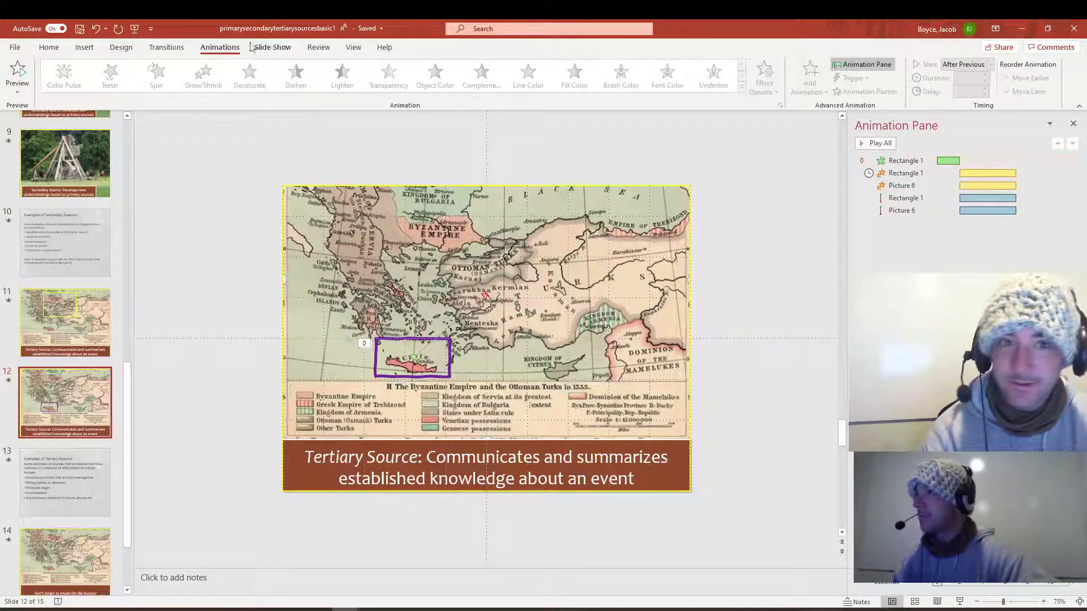
- Apply the Origami transition to slide 12 and make the slide advance automatically after 9 seconds instead of on a mouse click
{"action": "left_click", "coordinate": [174, 49]}
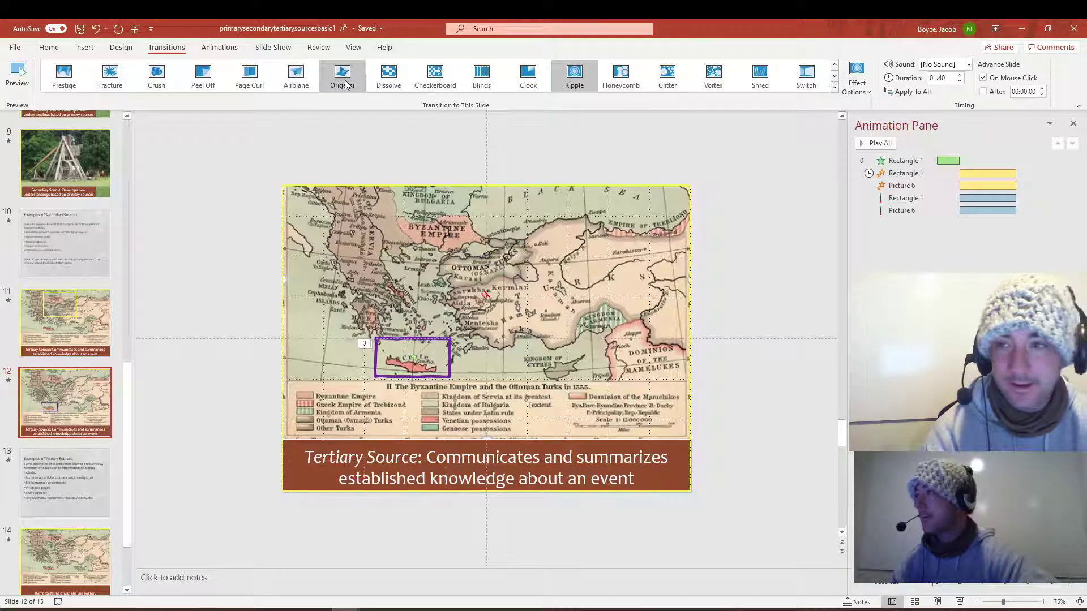
{"action": "left_click", "coordinate": [346, 83]}
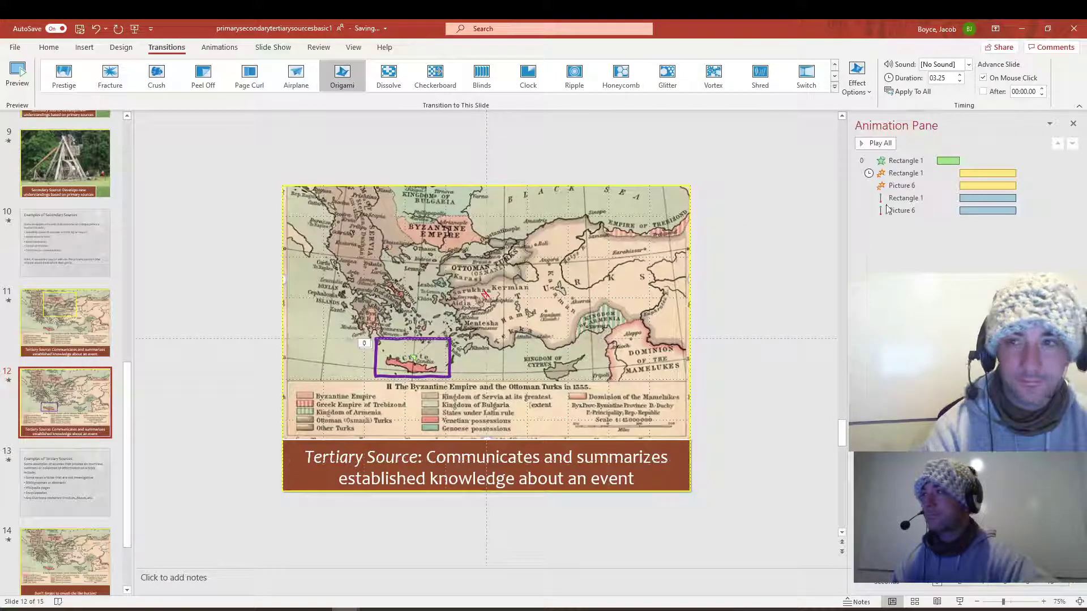
{"action": "left_click", "coordinate": [1029, 93]}
{"action": "left_click", "coordinate": [984, 78]}
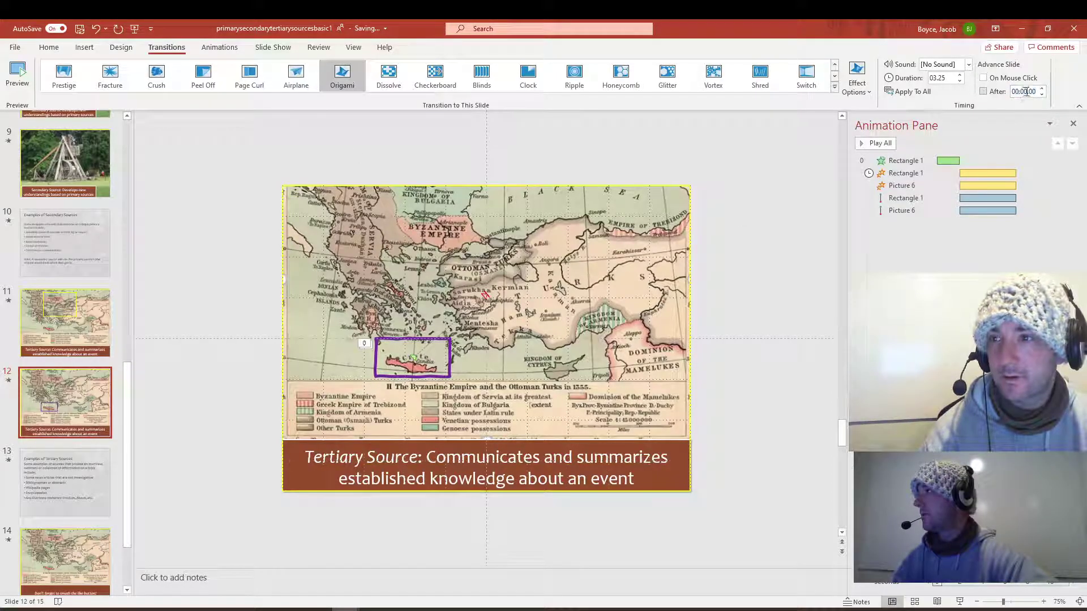
{"action": "left_click", "coordinate": [1028, 92]}
{"action": "left_click", "coordinate": [1042, 94]}
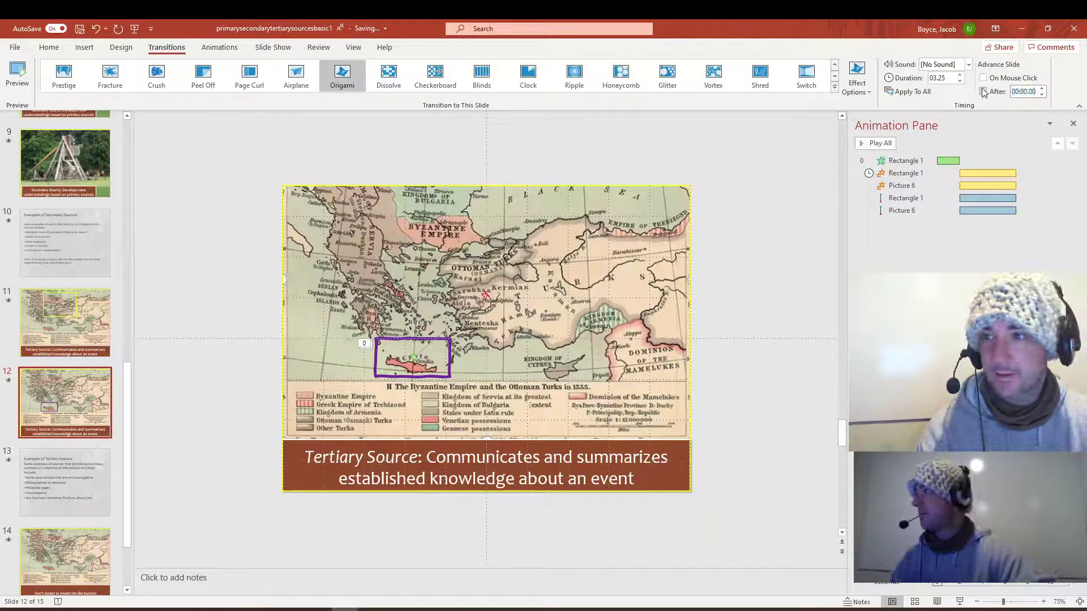
{"action": "left_click", "coordinate": [1026, 91]}
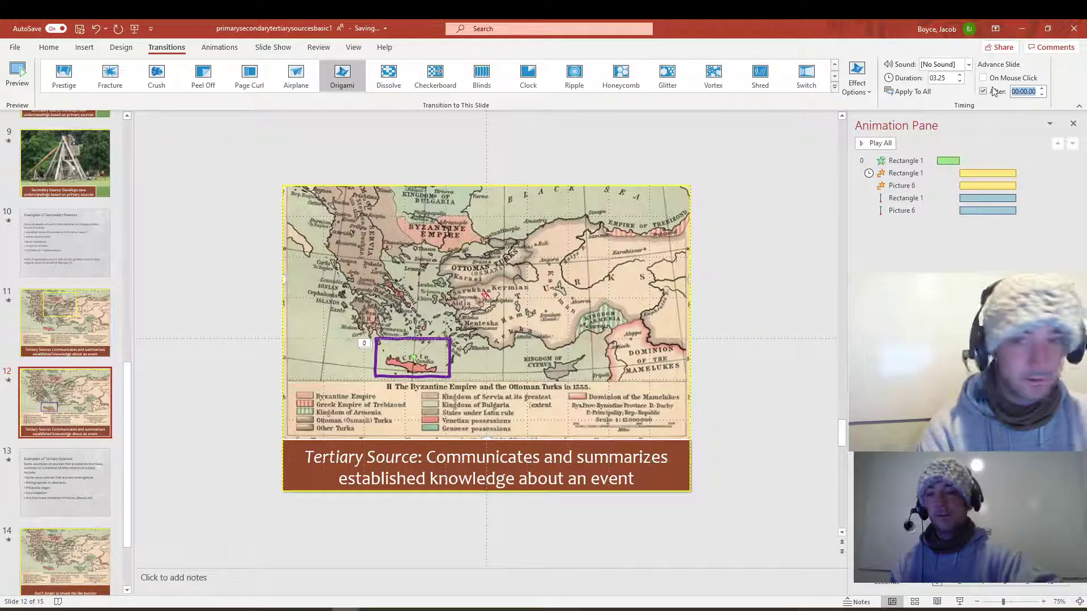
{"action": "left_click", "coordinate": [1024, 92]}
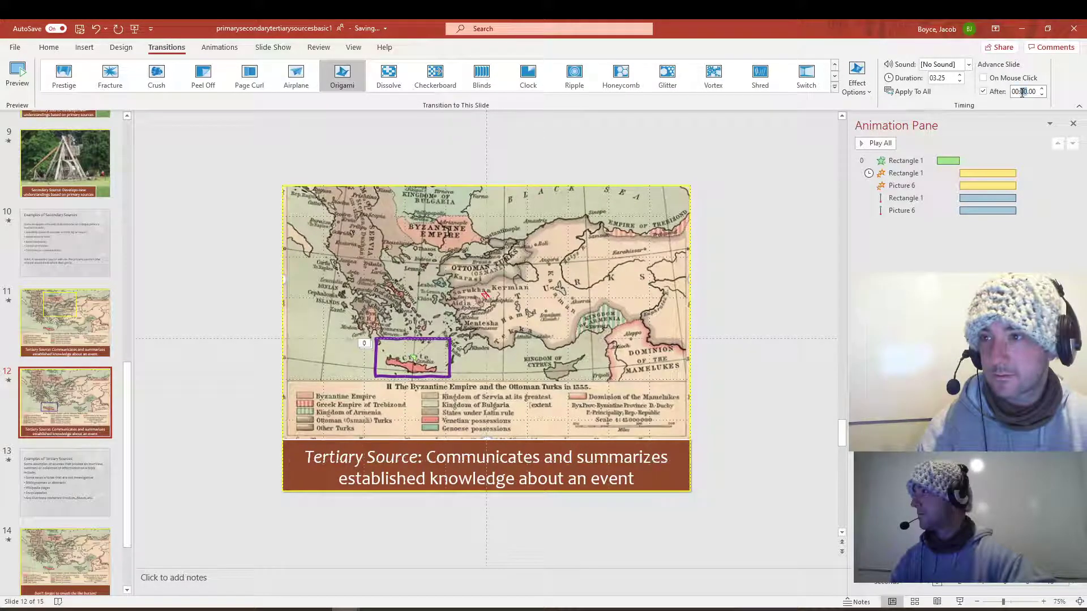
{"action": "key", "text": "BackSpace"}
{"action": "type", "text": "9"}
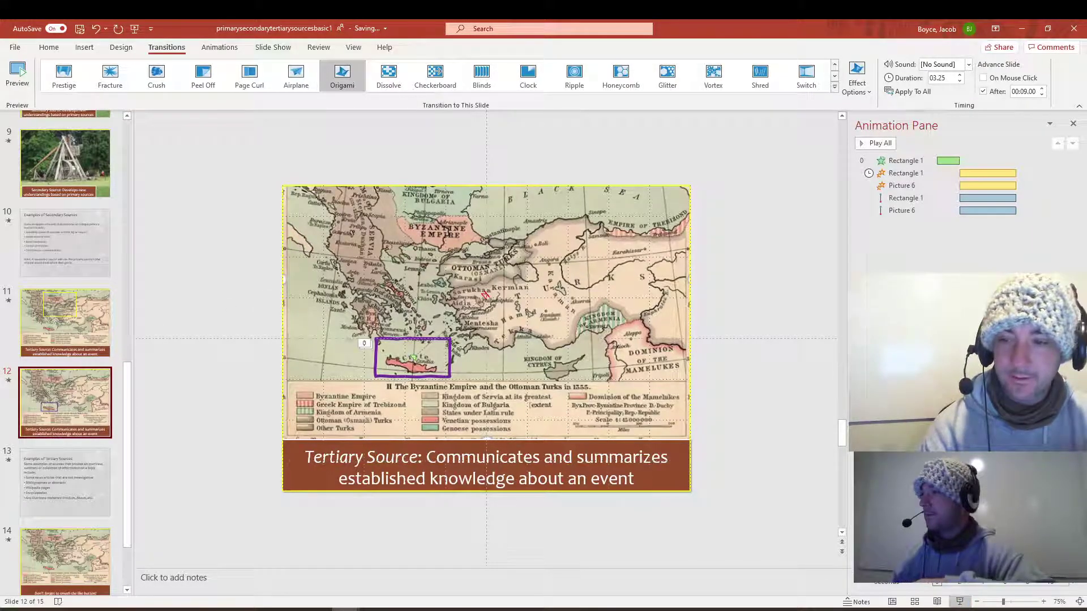
- Play the slide show from slide 12 through to the following slide to check the transition, animations and automatic advance
{"action": "key", "text": "shift+F5"}
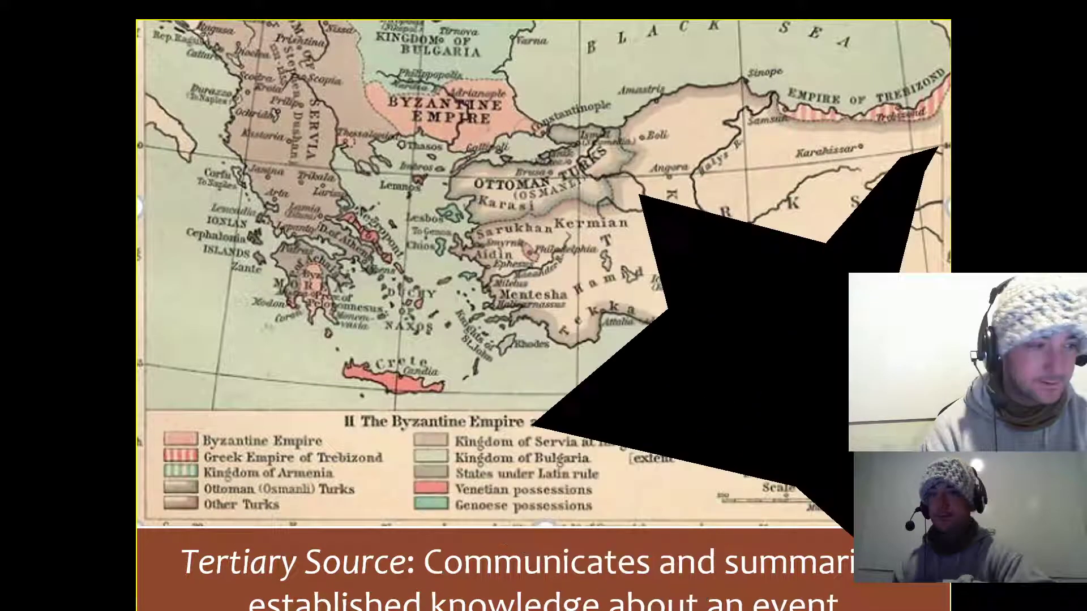
{"action": "mouse_move", "coordinate": [397, 325]}
{"action": "left_mouse_down"}
{"action": "mouse_move", "coordinate": [447, 326]}
{"action": "mouse_move", "coordinate": [399, 401]}
{"action": "left_mouse_up"}
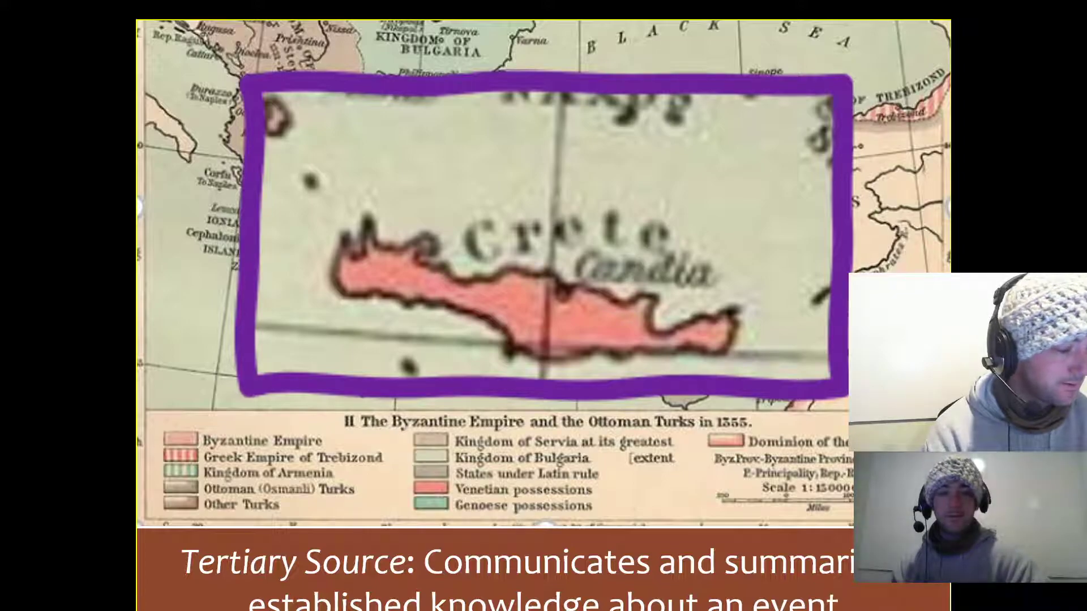
{"action": "key", "text": "Right"}
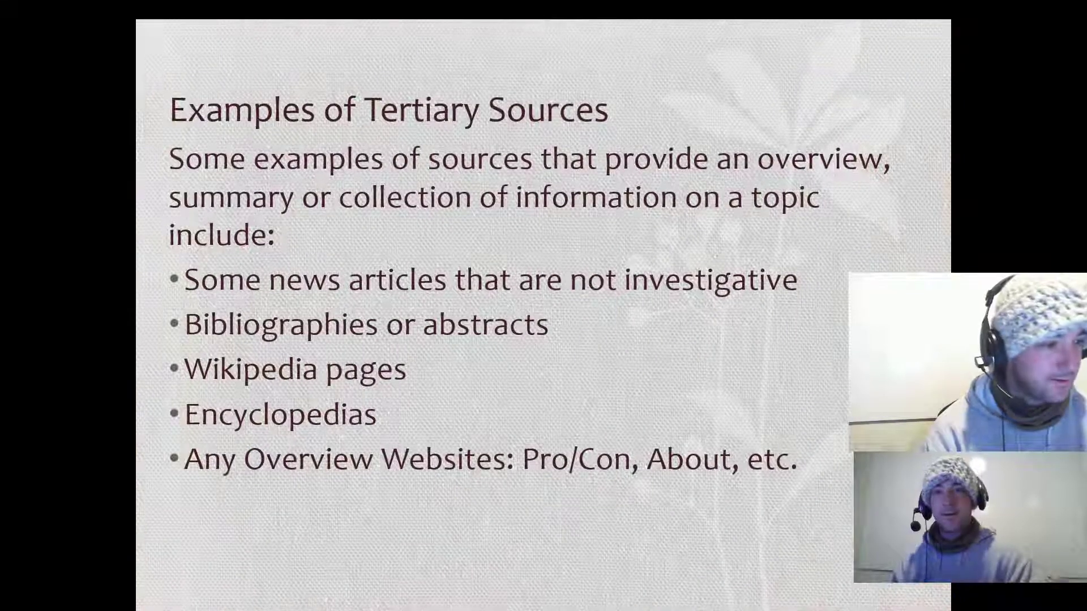